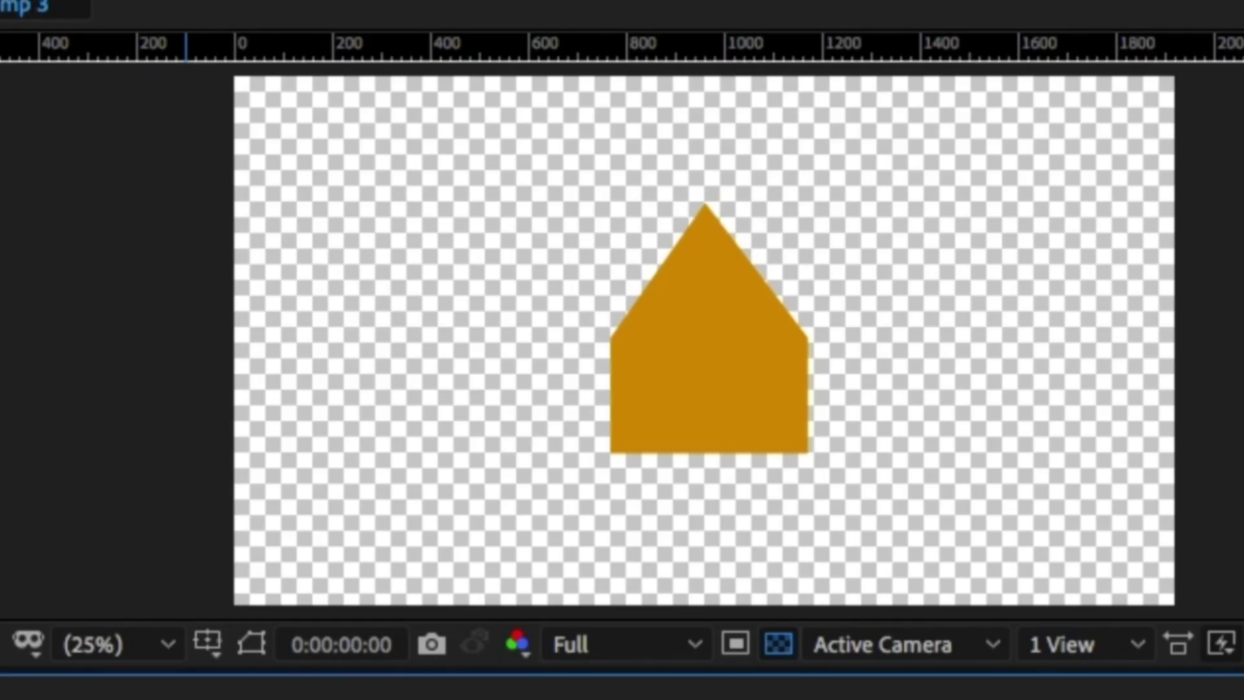
Step: Open the performance page of 'AFTER EFFECTS MOTION GRAPHICS TECHNIQUES (part 1)', showing 194 views
key(space)
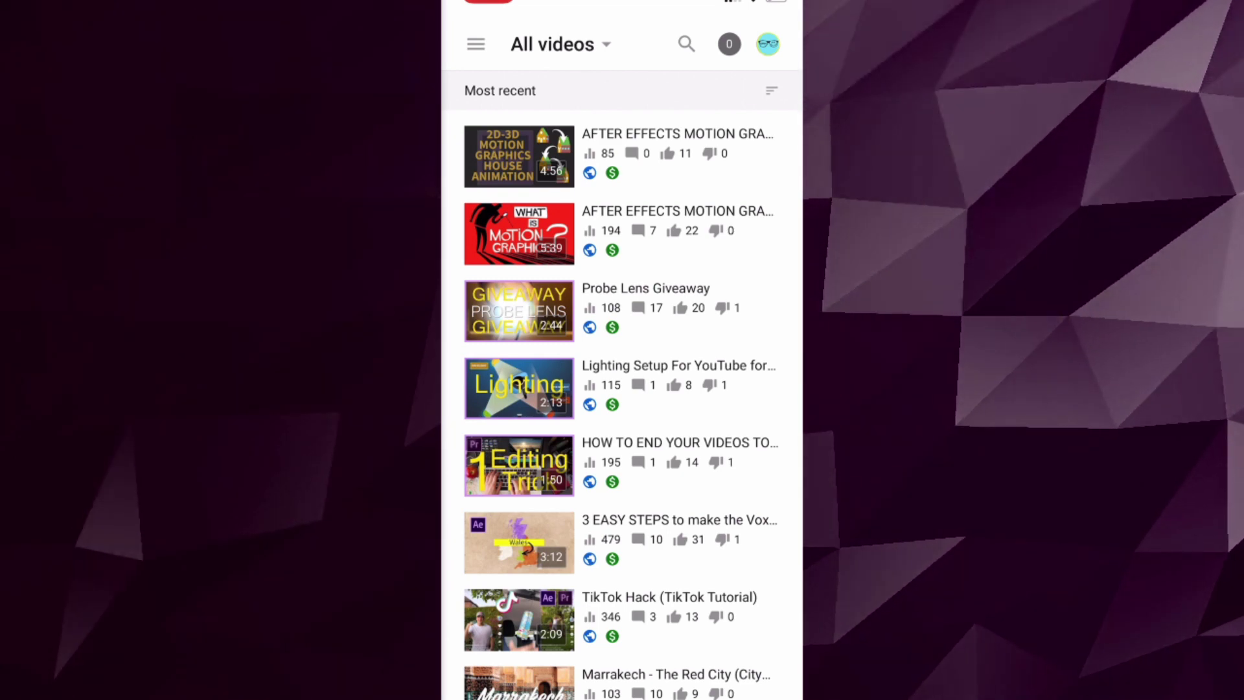
click(622, 155)
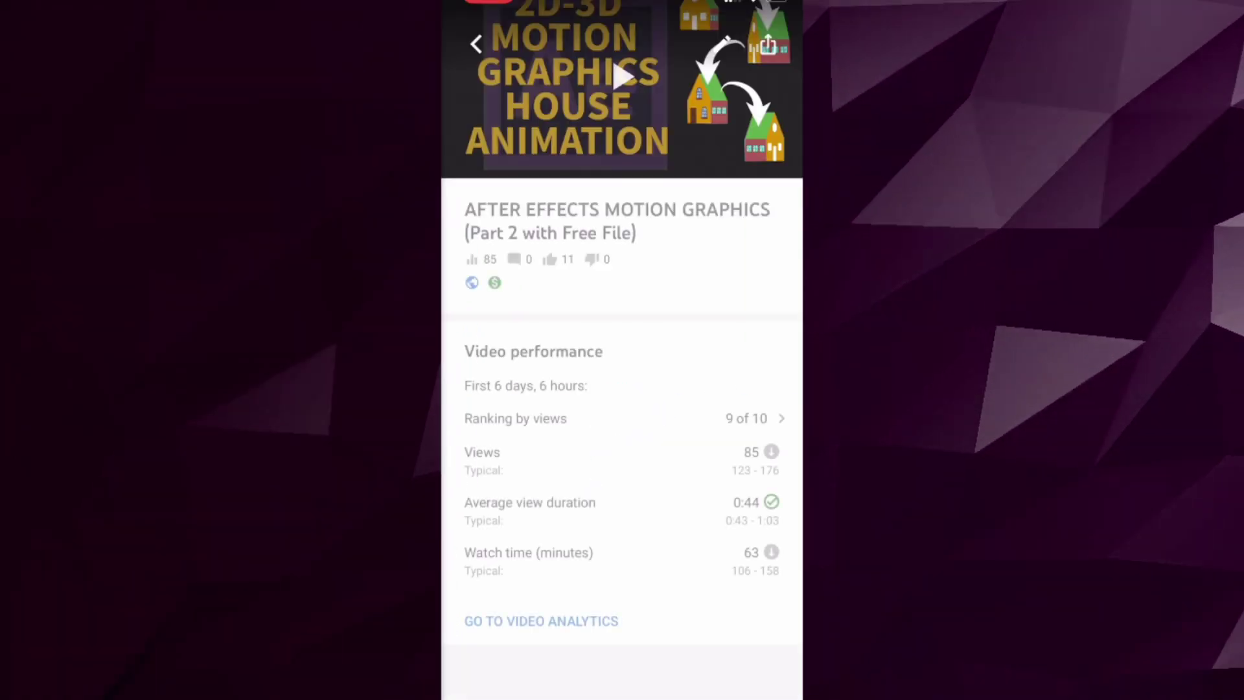
click(476, 44)
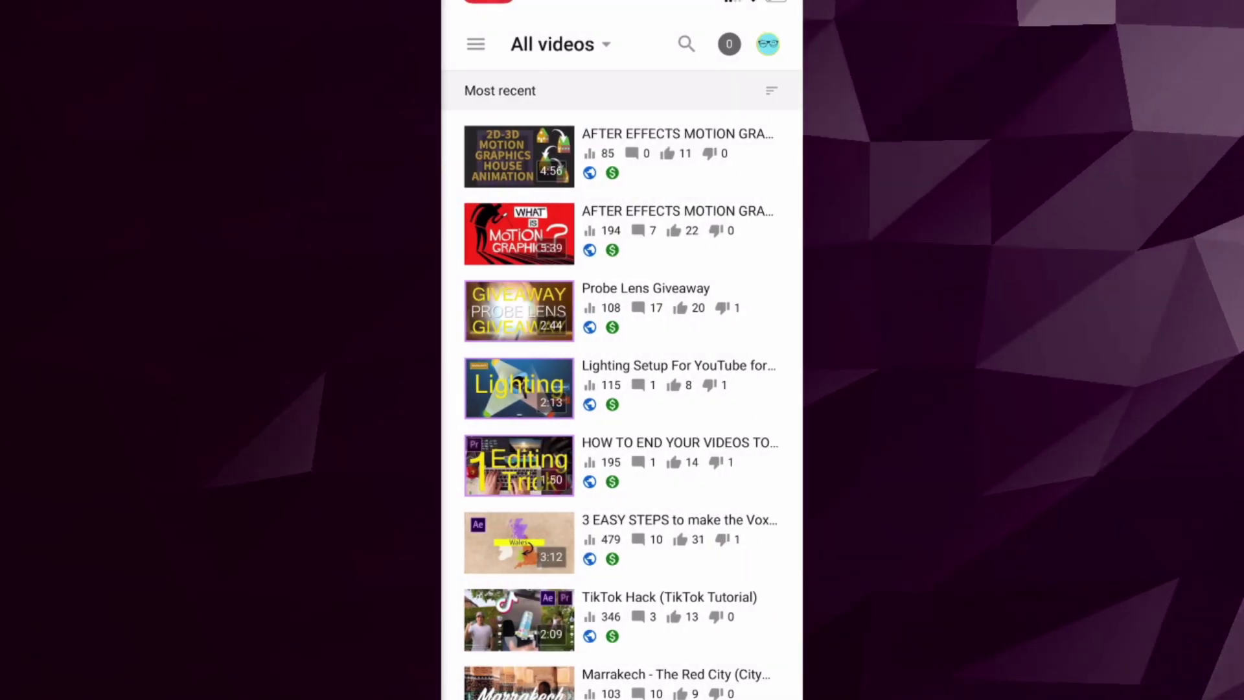
click(622, 231)
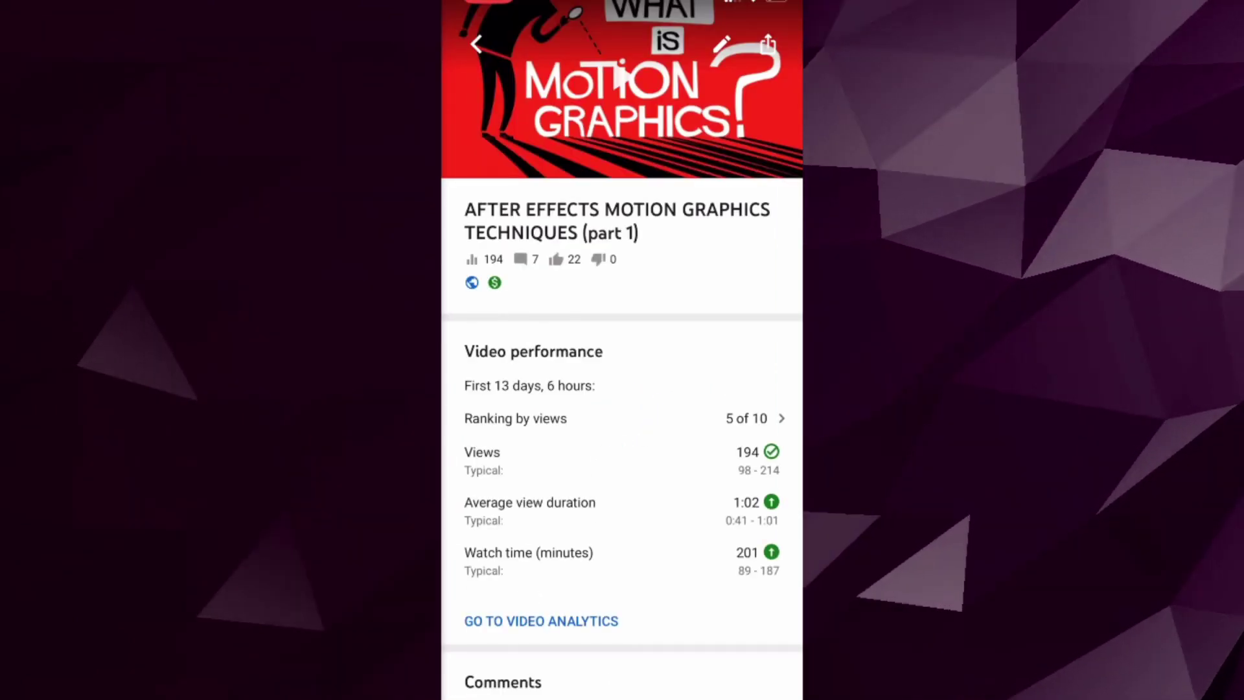
Step: Open the first post in the Instagram profile grid and scroll down the feed
click(476, 44)
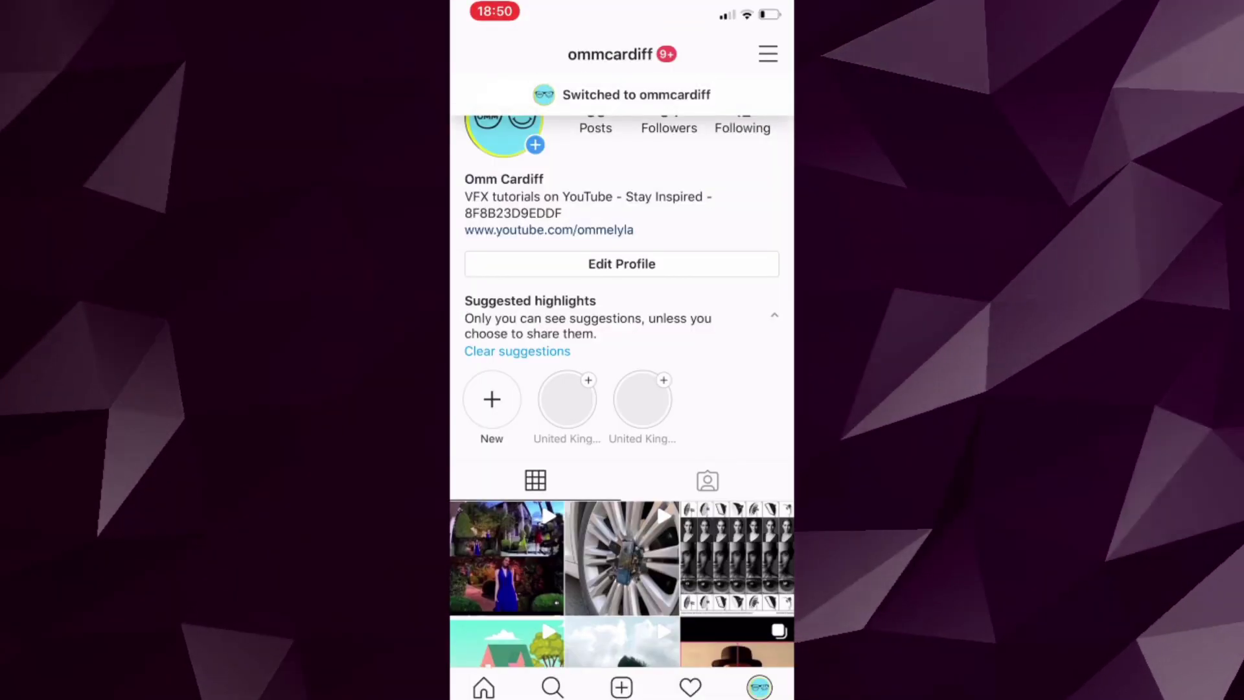
click(508, 555)
scroll(622, 389, down, 15)
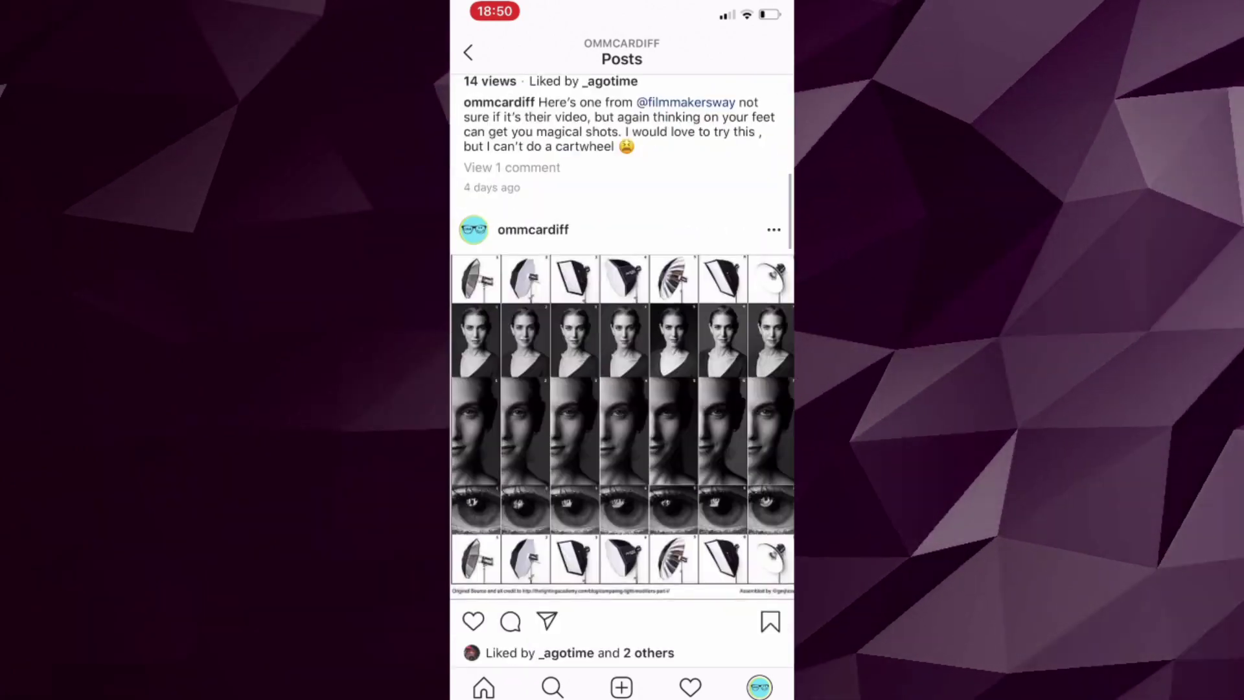
scroll(622, 389, down, 10)
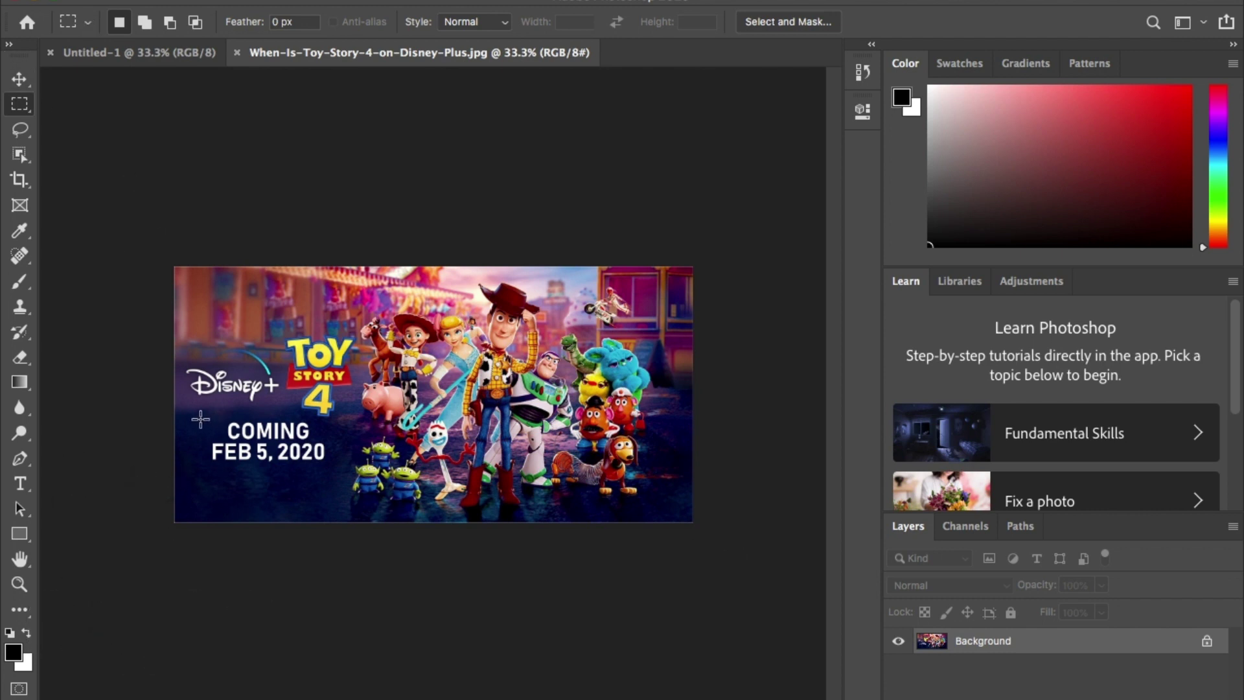
Step: Erase the 'COMING FEB 5, 2020' date with Content-Aware Fill, then Spot Healing the leftovers
drag(200, 419, 330, 473)
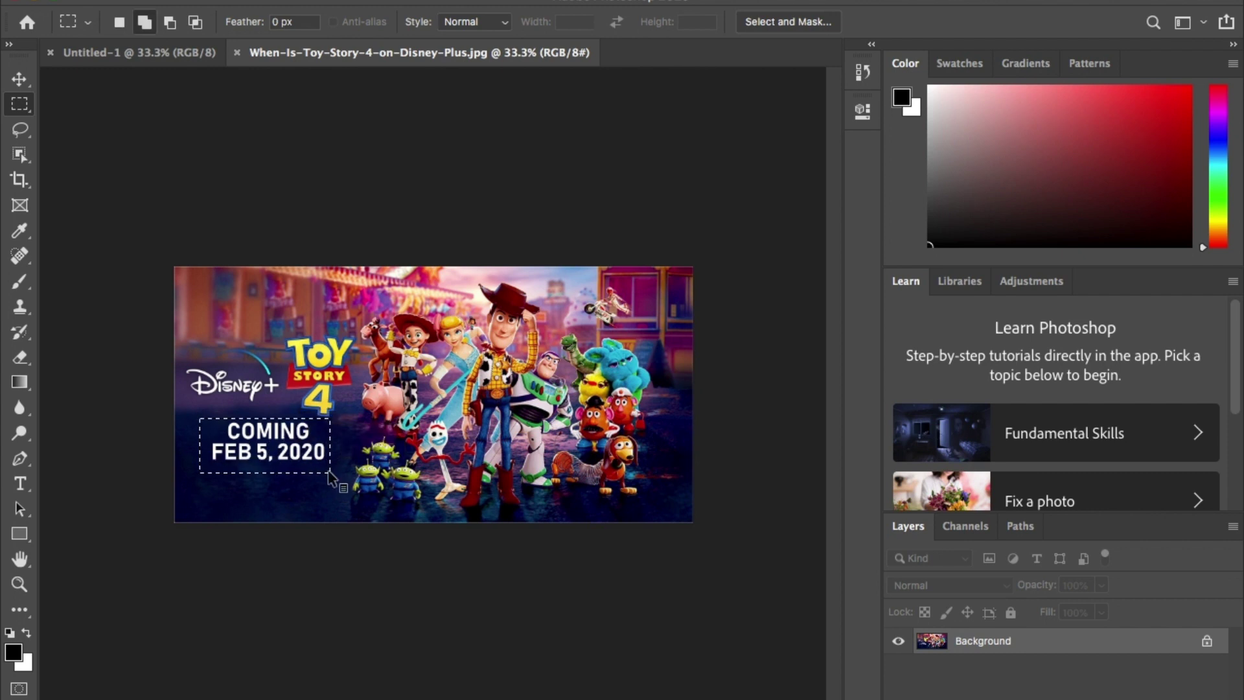
key(shift+BackSpace)
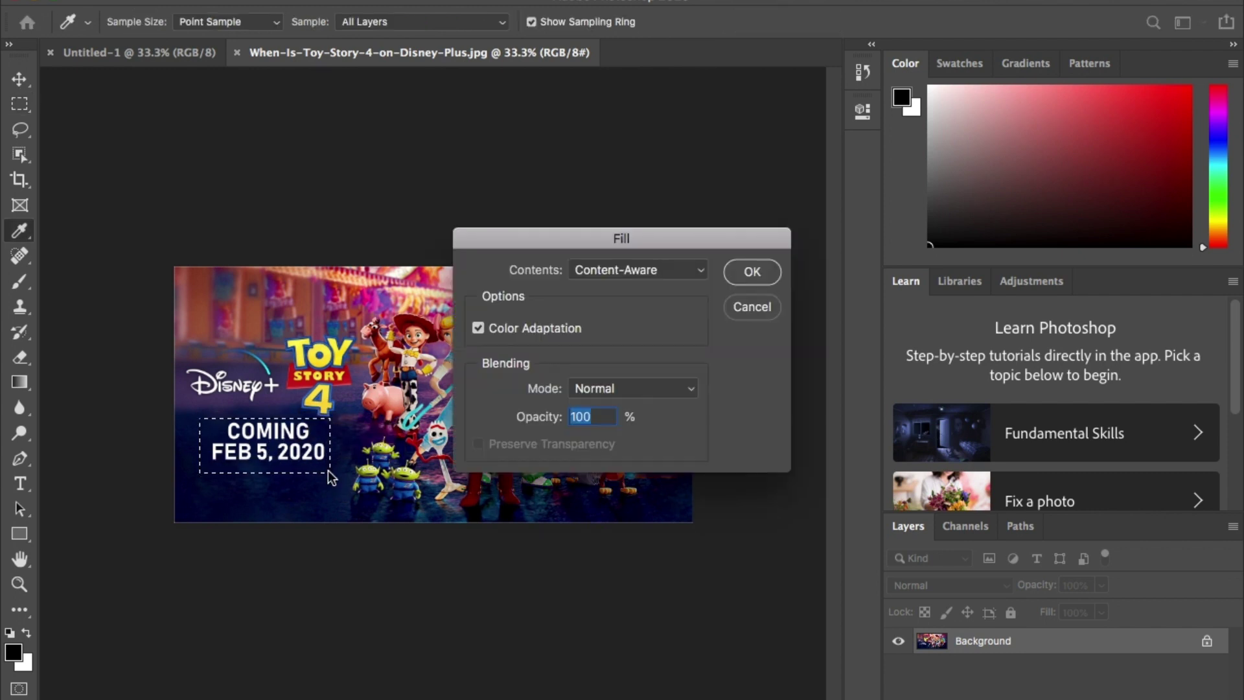
click(749, 271)
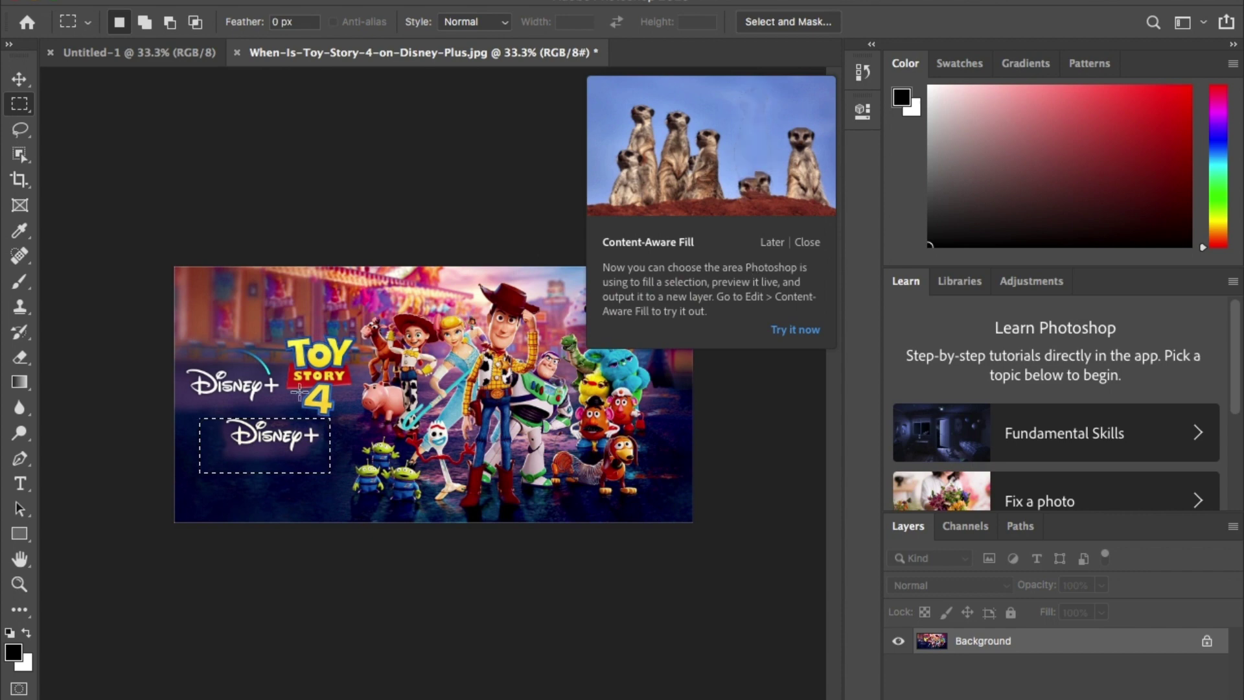
click(603, 571)
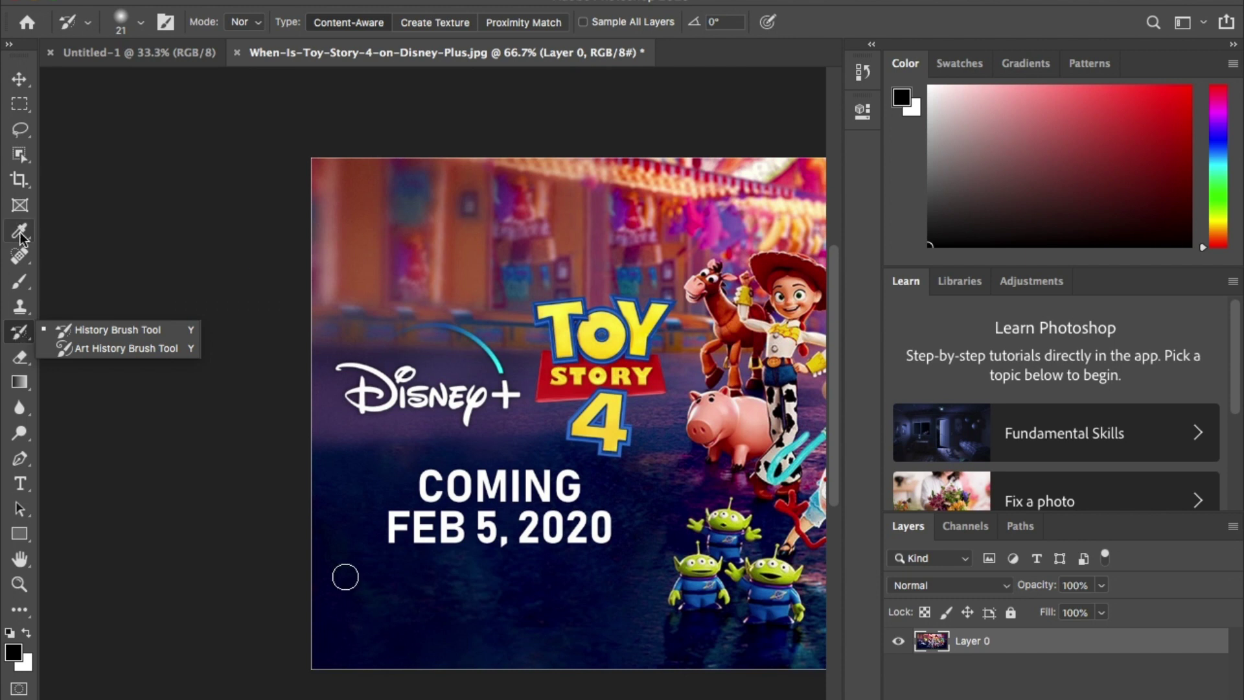
click(20, 256)
mouse_move(405, 538)
mouse_down()
mouse_move(424, 522)
mouse_move(425, 507)
mouse_move(405, 515)
mouse_move(597, 539)
mouse_move(561, 507)
mouse_move(458, 485)
mouse_move(568, 490)
mouse_move(481, 520)
mouse_up()
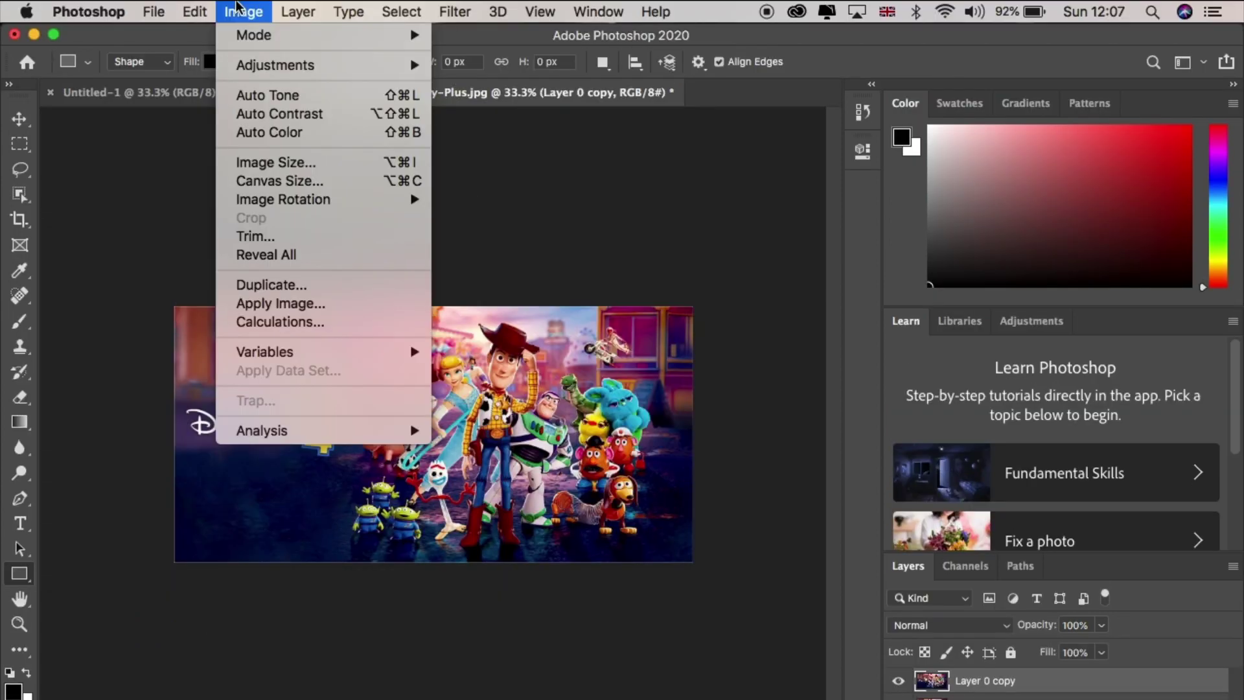
Step: Desaturate the copy layer with Hue/Saturation at Saturation -100
mouse_move(276, 65)
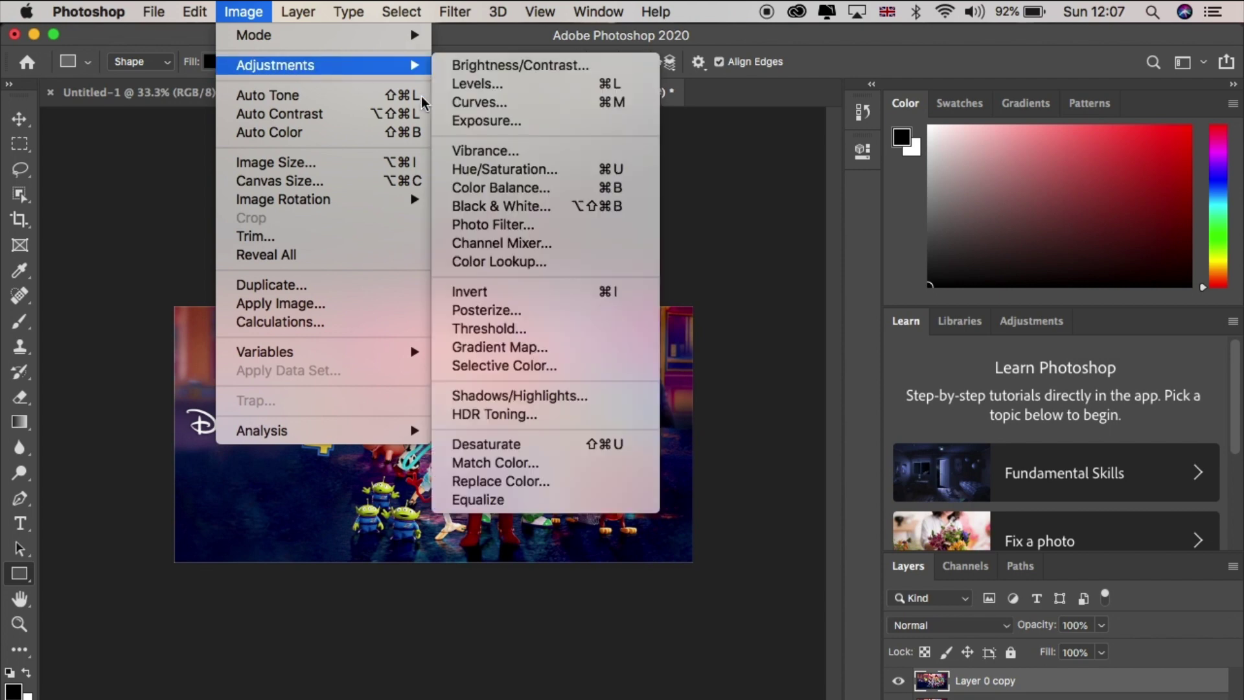
click(654, 170)
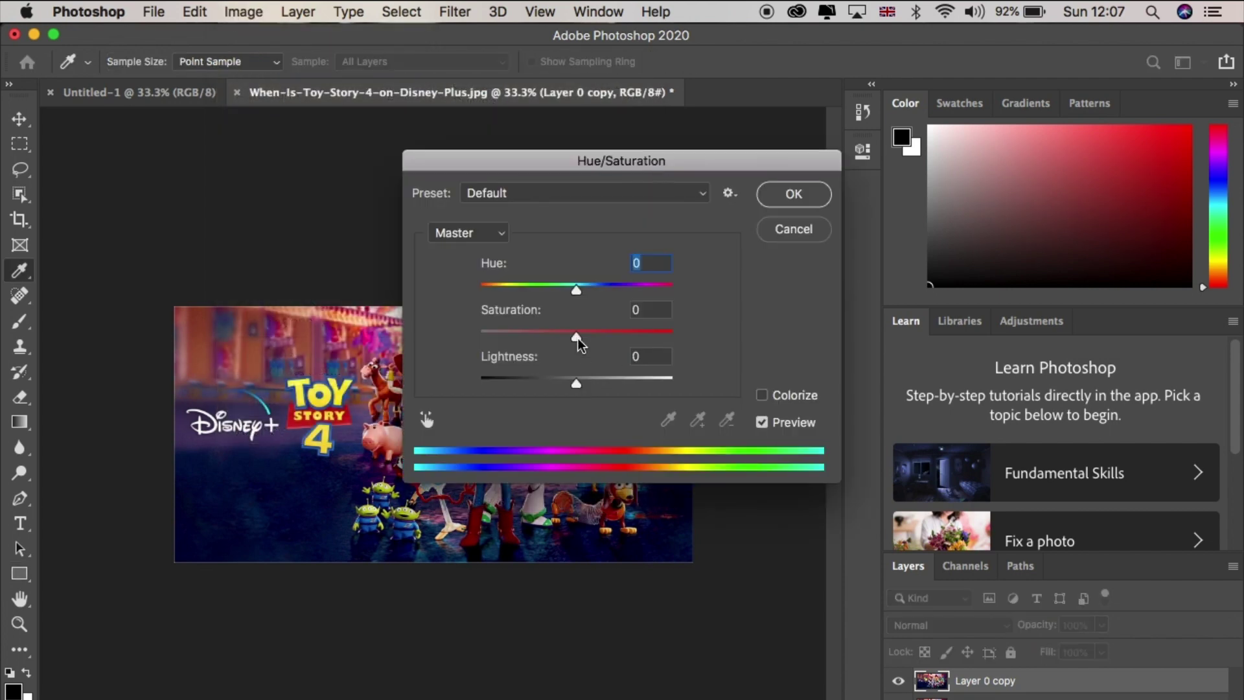
drag(577, 337, 481, 331)
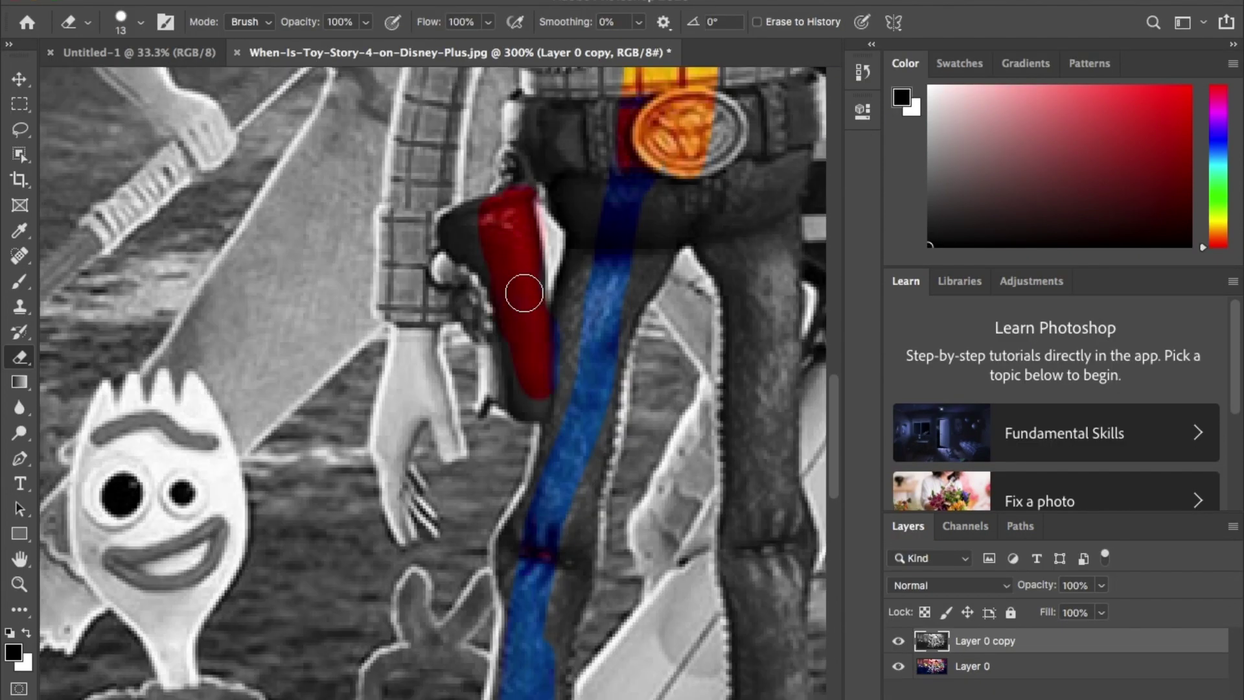
Step: Erase the greyscale layer over Woody, including his raised arm, so he shows in colour
mouse_move(523, 292)
mouse_down()
mouse_move(581, 527)
mouse_move(556, 144)
mouse_move(403, 225)
mouse_move(449, 443)
mouse_move(405, 492)
mouse_move(422, 512)
mouse_up()
scroll(422, 512, down, 10)
key(bracketleft)
key(bracketleft)
mouse_move(492, 414)
mouse_down()
mouse_move(434, 338)
mouse_move(464, 411)
mouse_move(454, 512)
mouse_move(486, 328)
mouse_move(512, 298)
mouse_move(453, 230)
mouse_up()
scroll(464, 410, down, 6)
scroll(453, 512, right, 6)
scroll(541, 218, up, 6)
scroll(541, 218, up, 15)
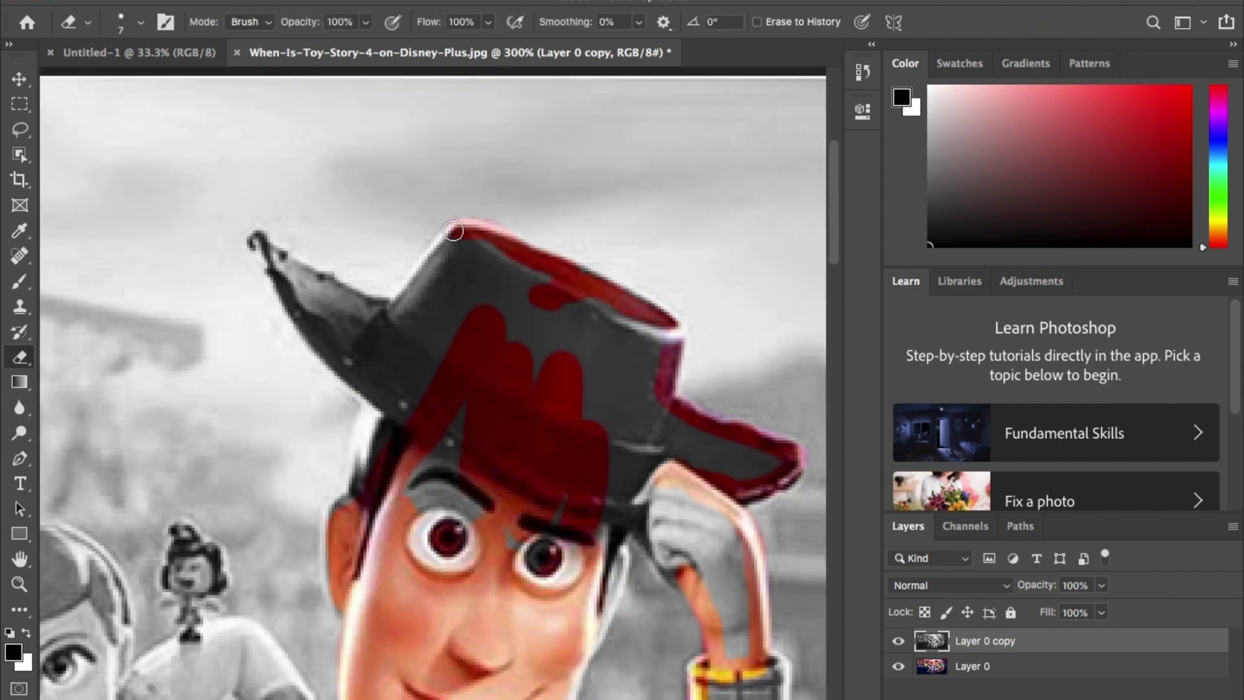
scroll(453, 231, down, 12)
scroll(609, 502, up, 6)
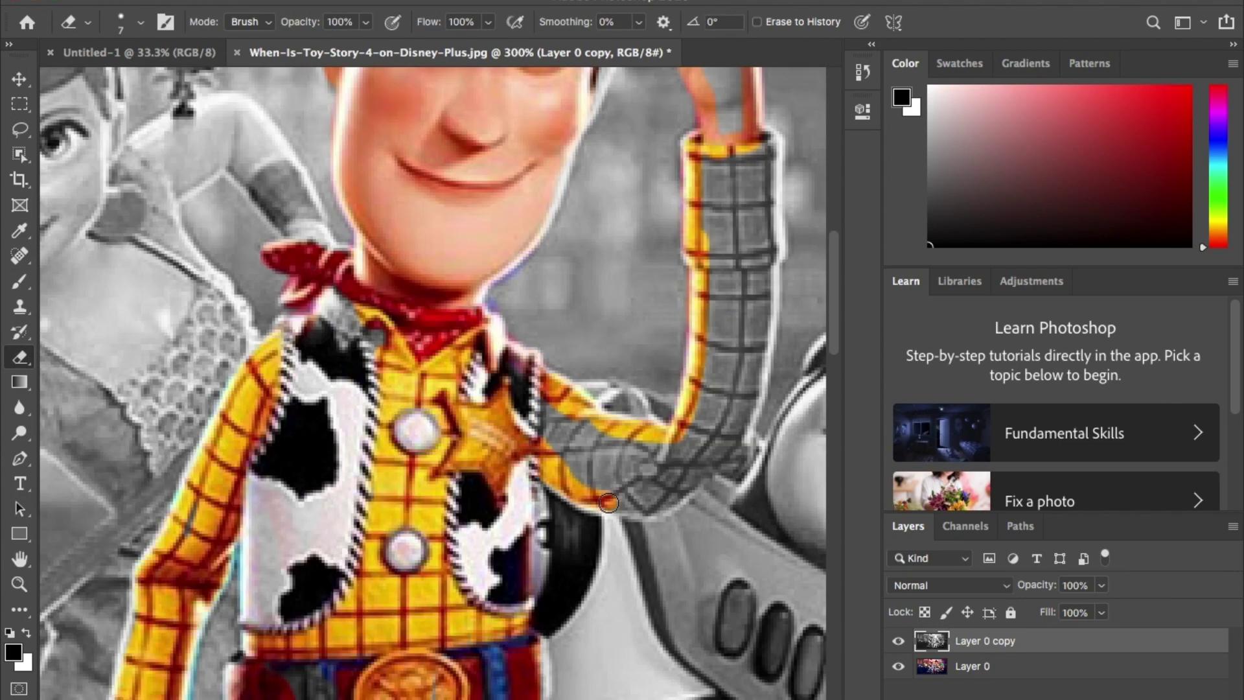
drag(609, 502, 739, 149)
scroll(739, 149, up, 6)
scroll(458, 167, up, 3)
scroll(458, 166, up, 3)
key(ctrl+0)
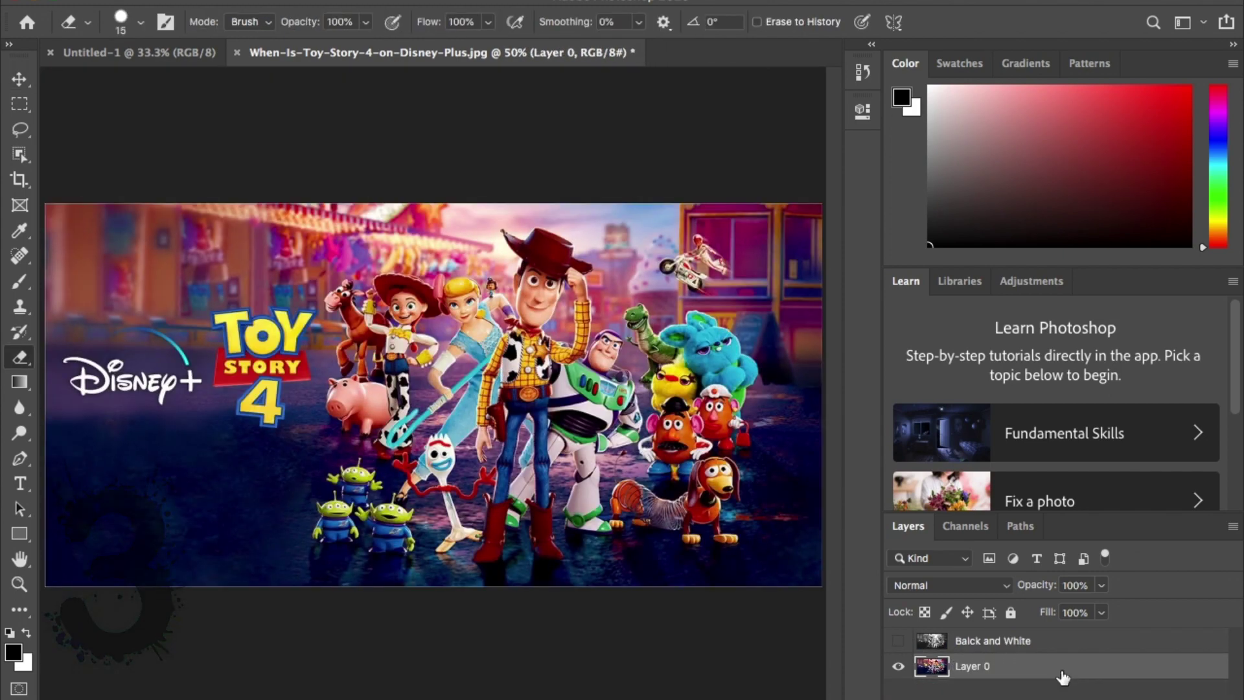
Step: Apply a Gaussian Blur of 4.3 pixels radius to the banner copy
click(457, 0)
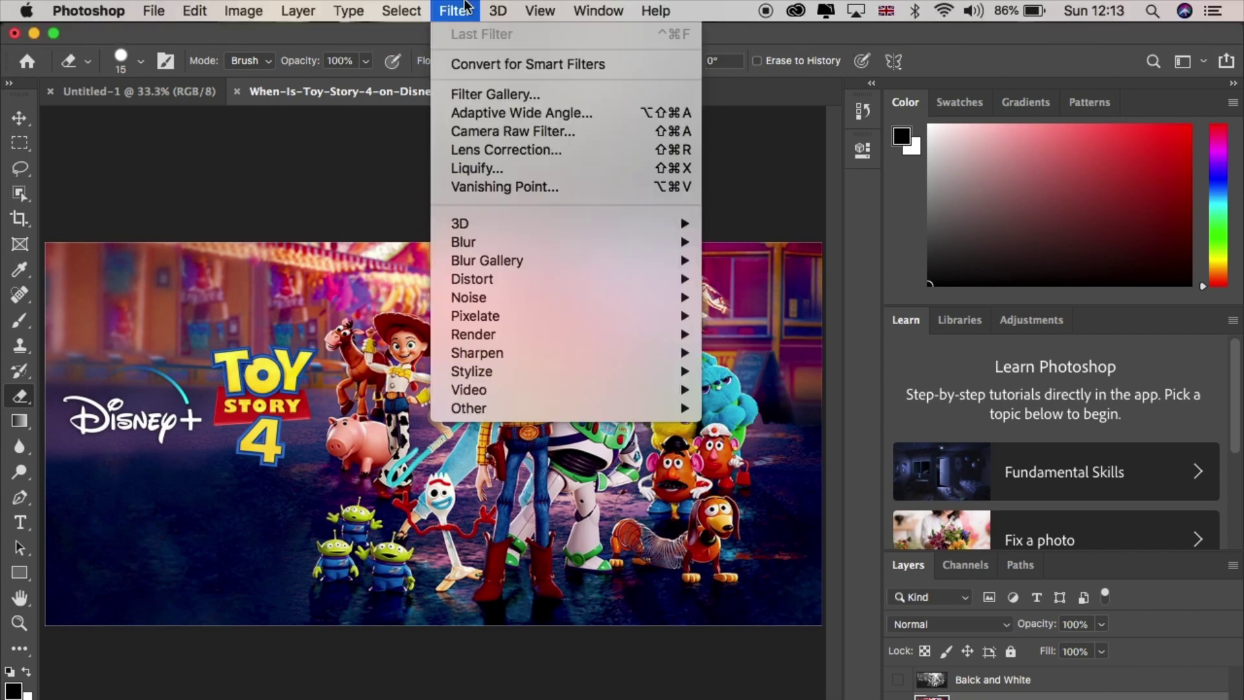
mouse_move(593, 239)
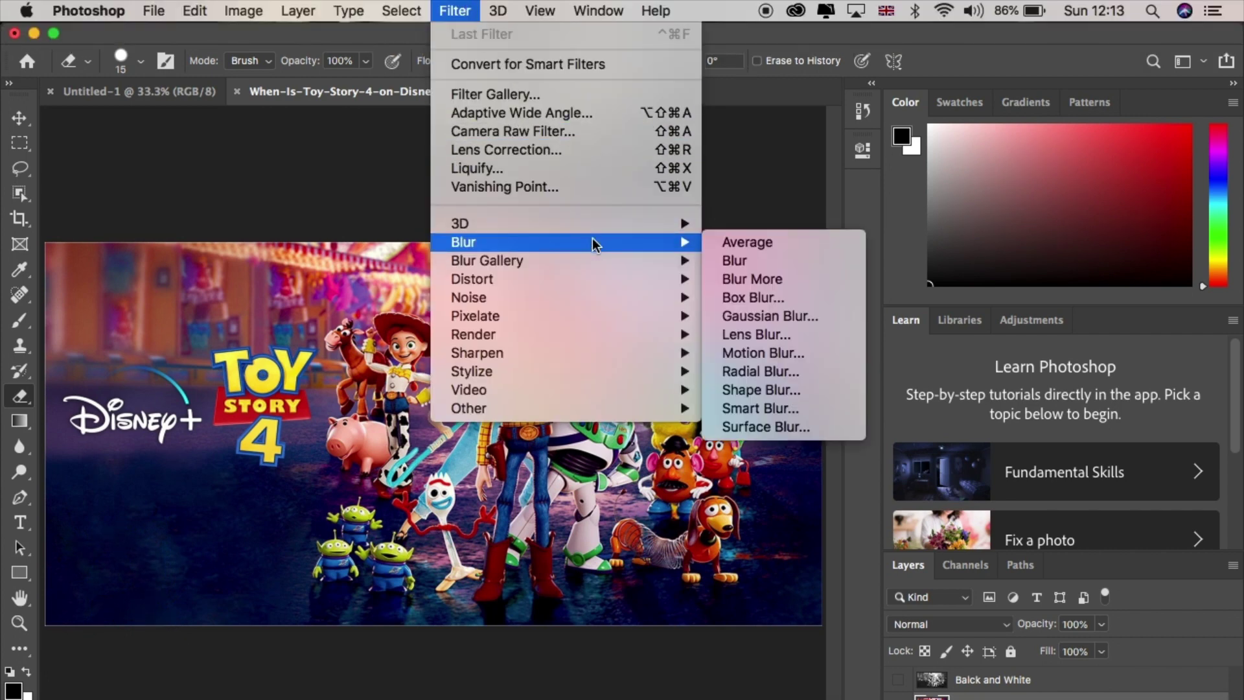
click(825, 317)
drag(532, 462, 527, 458)
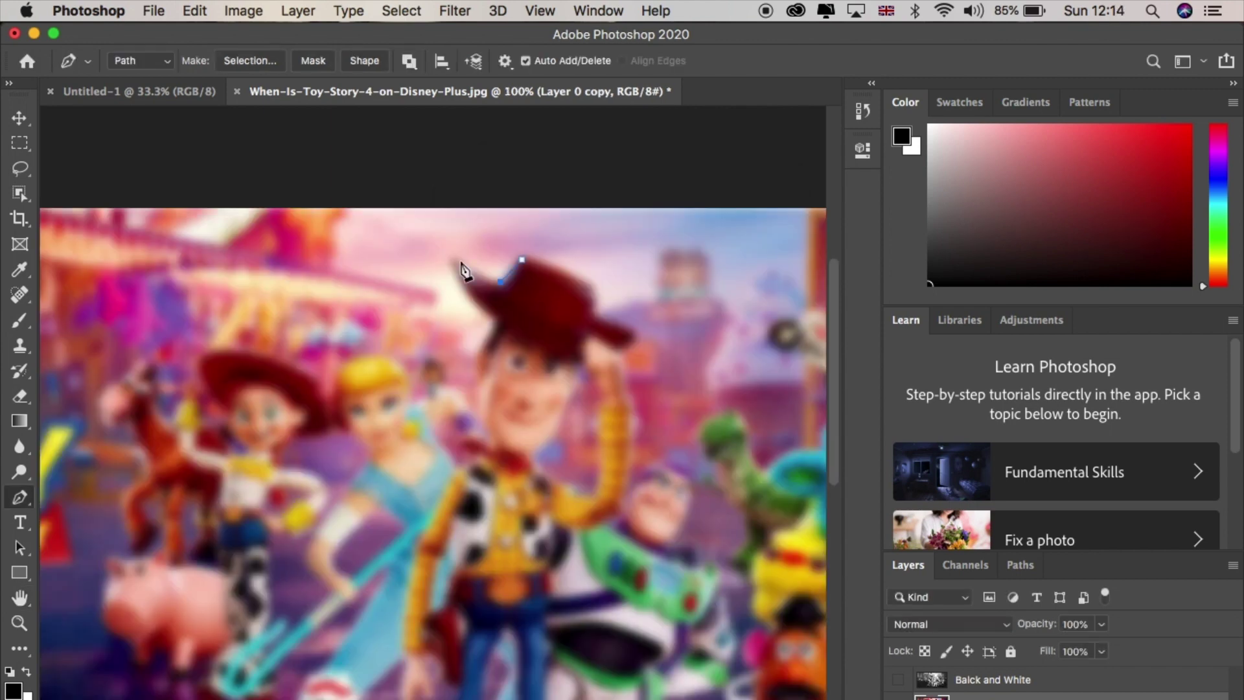
Step: Start tracing a pen path around Woody's outline
click(495, 431)
click(468, 478)
key(super+equal)
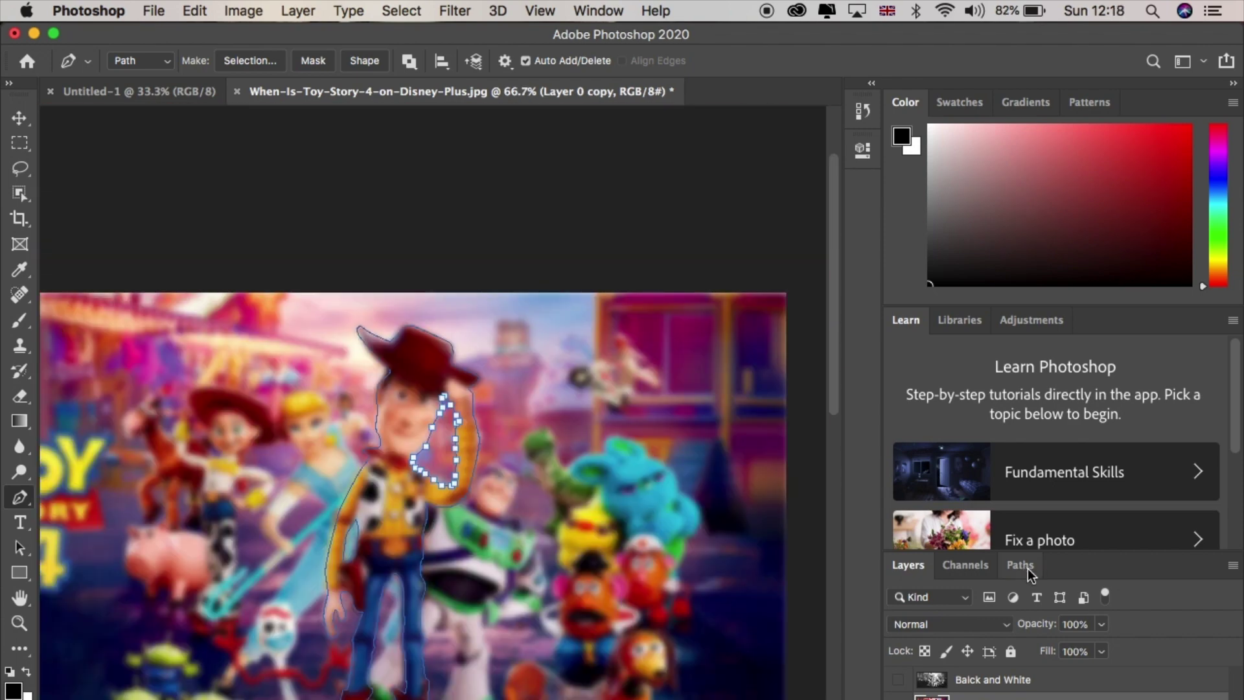
Step: Save Woody's work path as Path 1 and make a selection from it with 2 px feather
click(1021, 566)
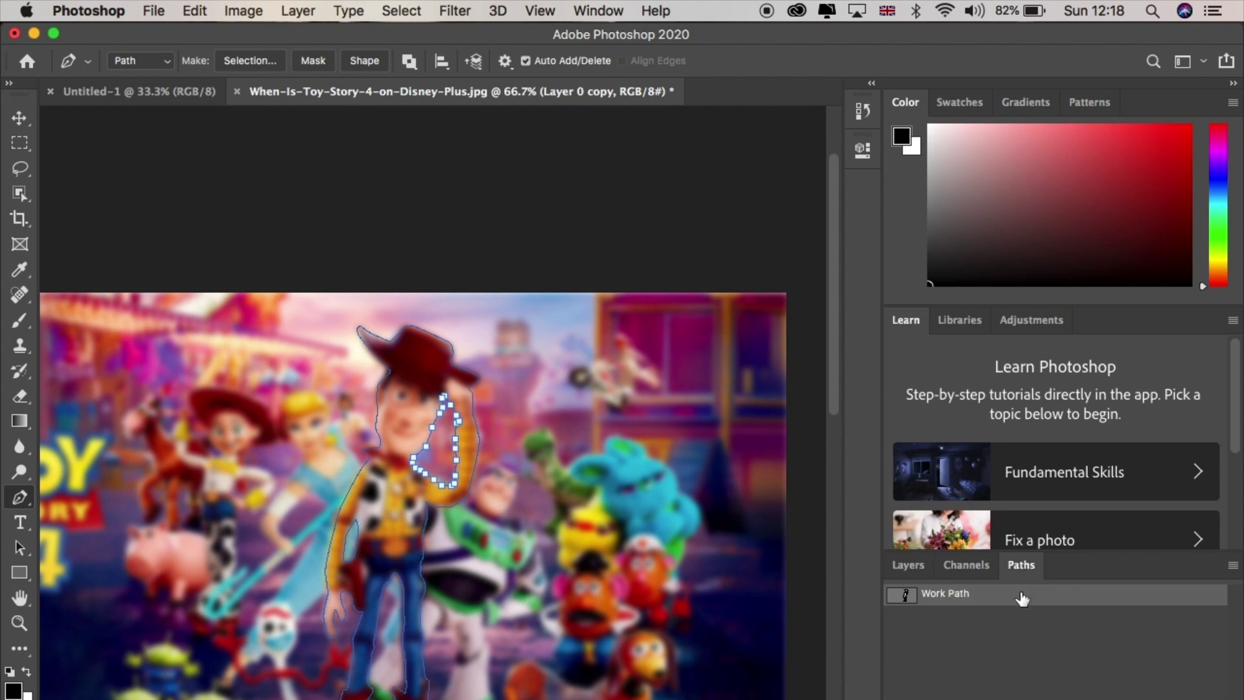
double_click(1022, 595)
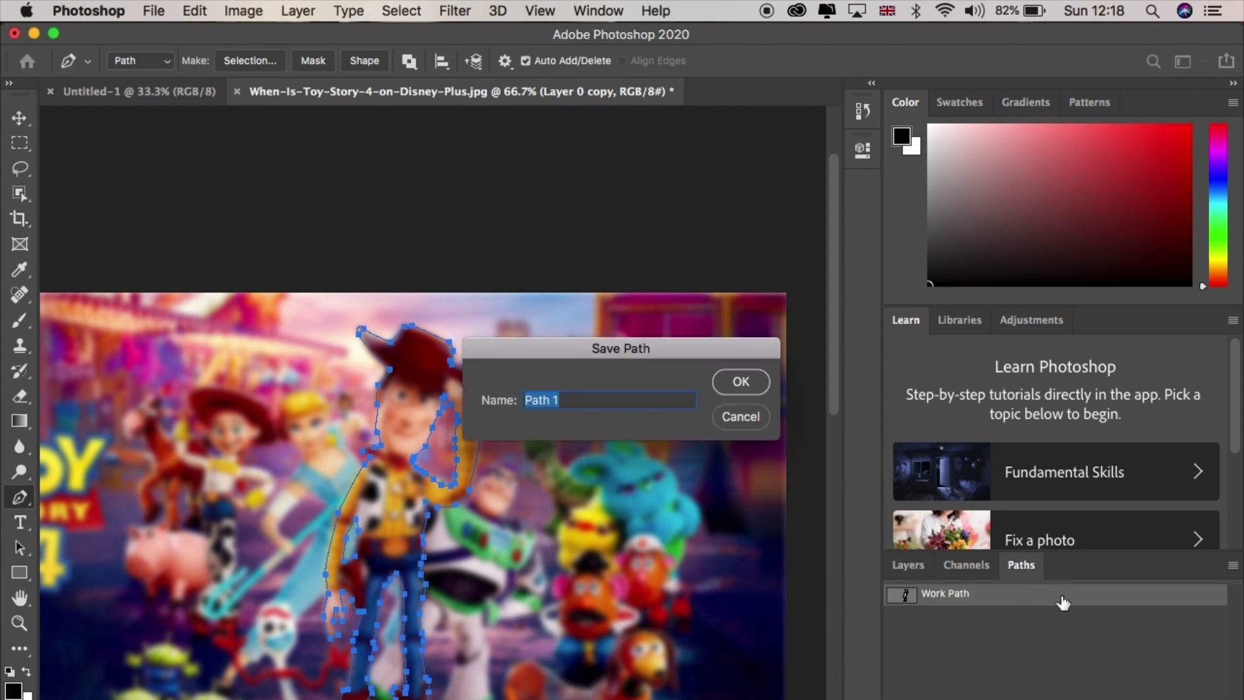
key(Return)
right_click(1060, 593)
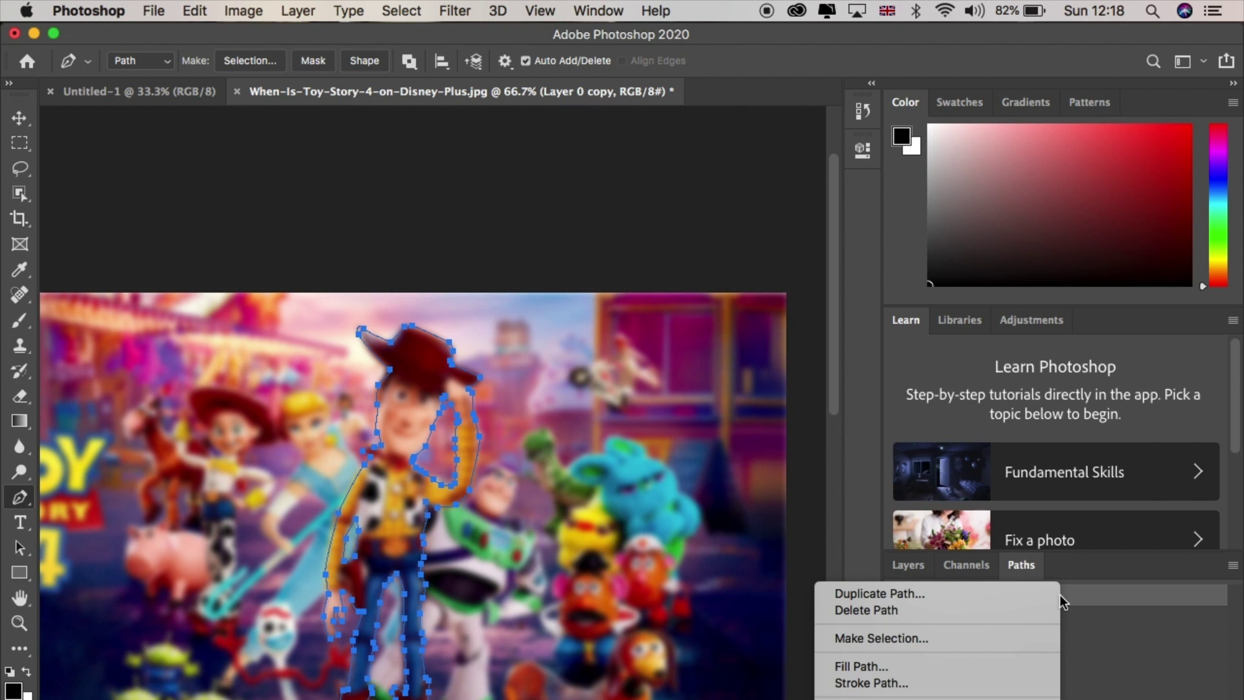
click(986, 636)
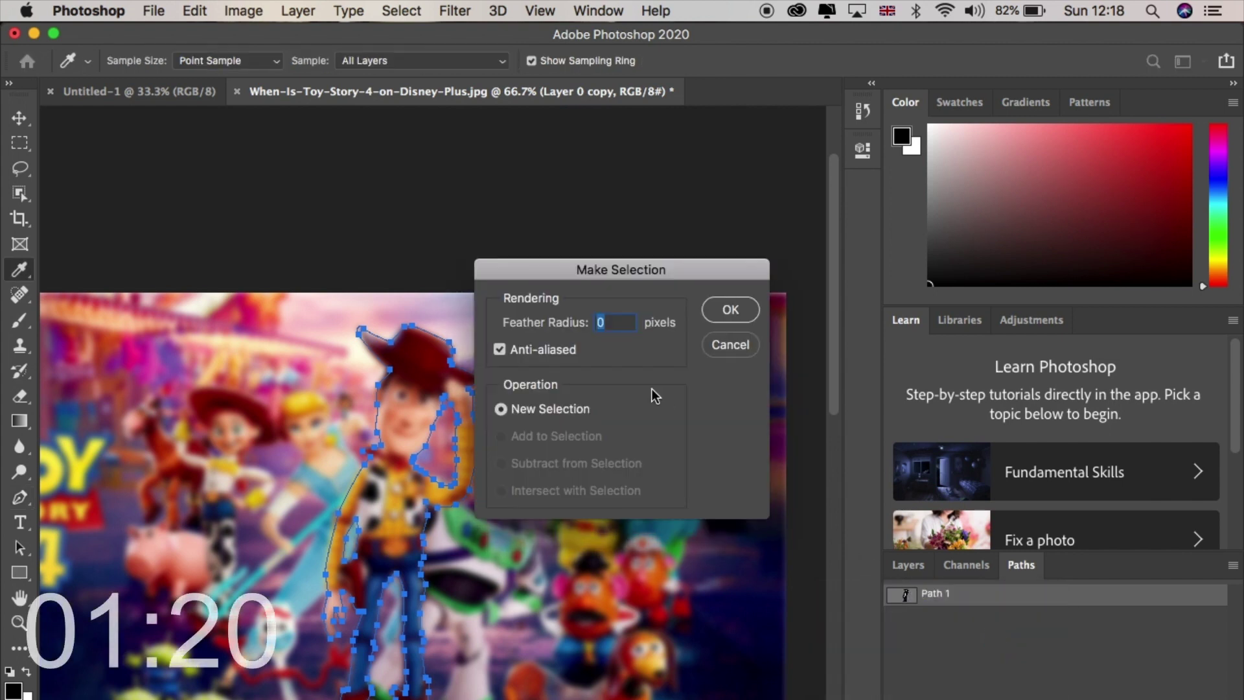
text(2)
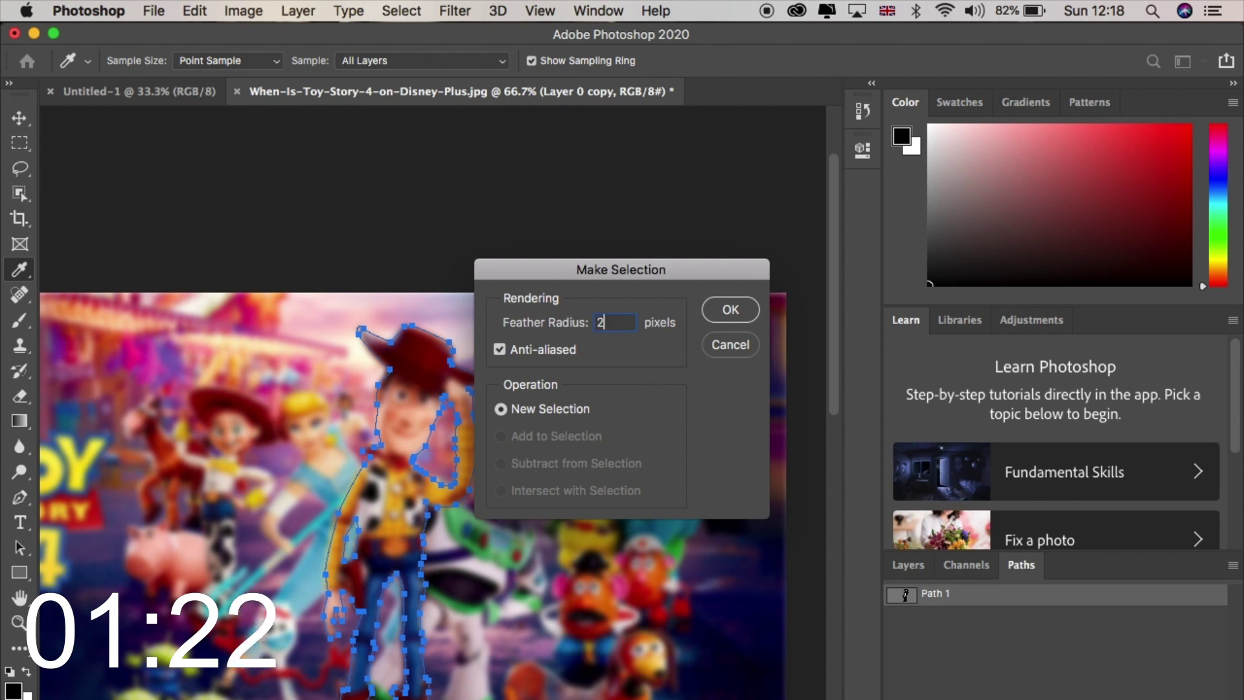
click(726, 311)
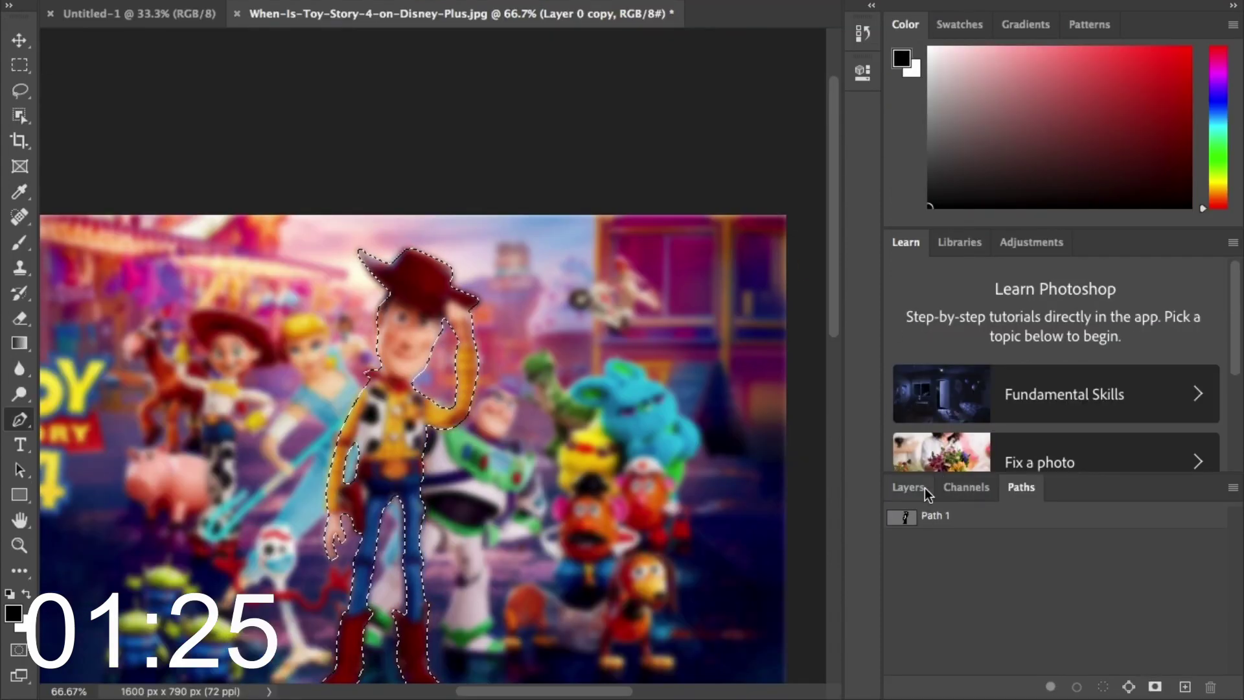
Step: Add a layer mask to Layer 0 copy and invert it so Woody stays sharp
click(924, 488)
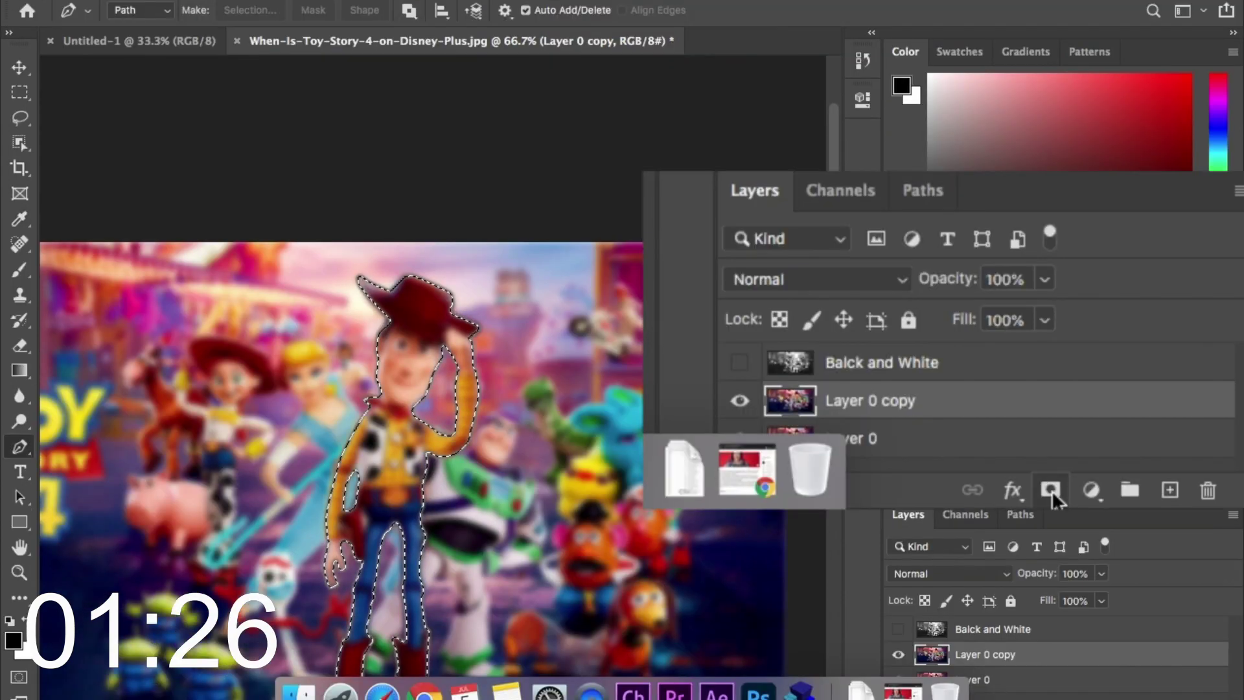
click(1106, 686)
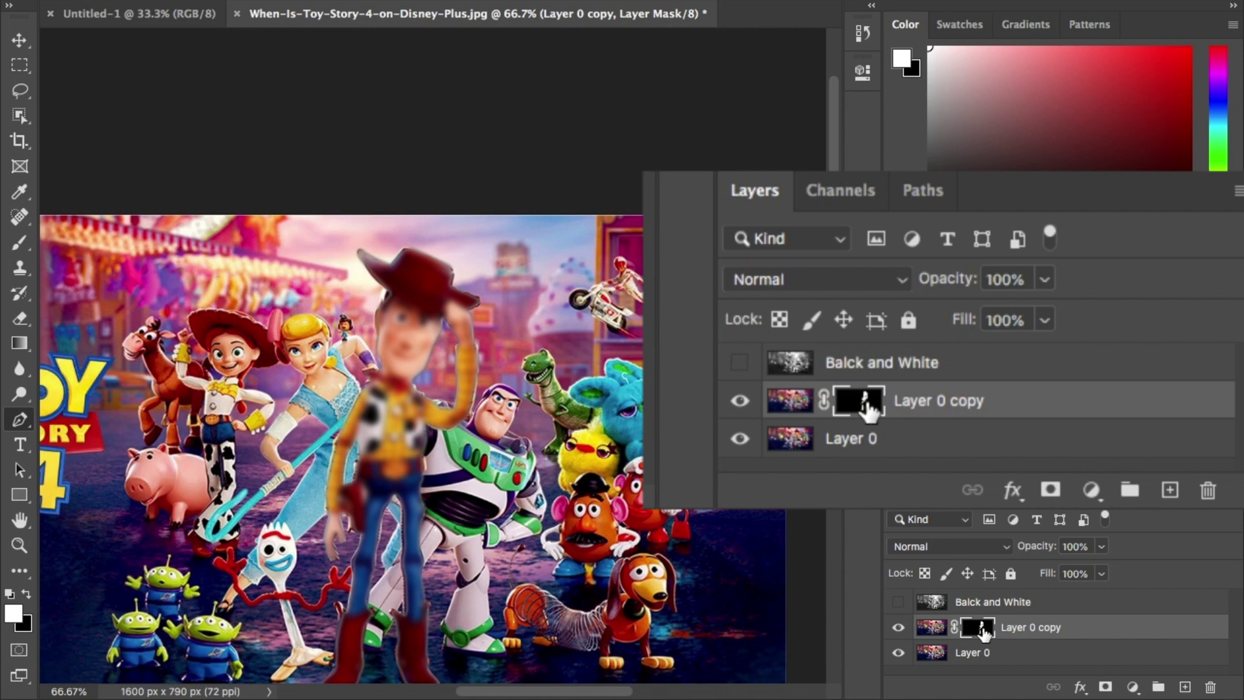
drag(867, 398, 870, 401)
key(super+i)
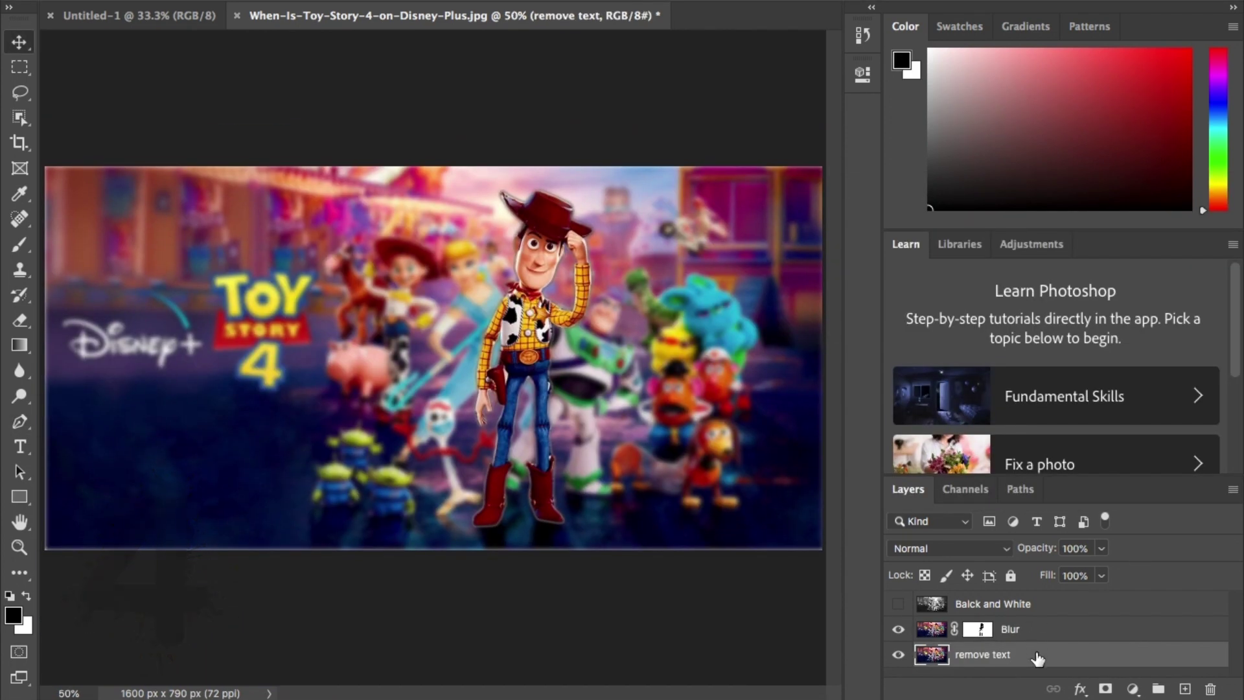
Step: Duplicate remove text above Blur and load Woody's Path 1 as a selection
key(super+j)
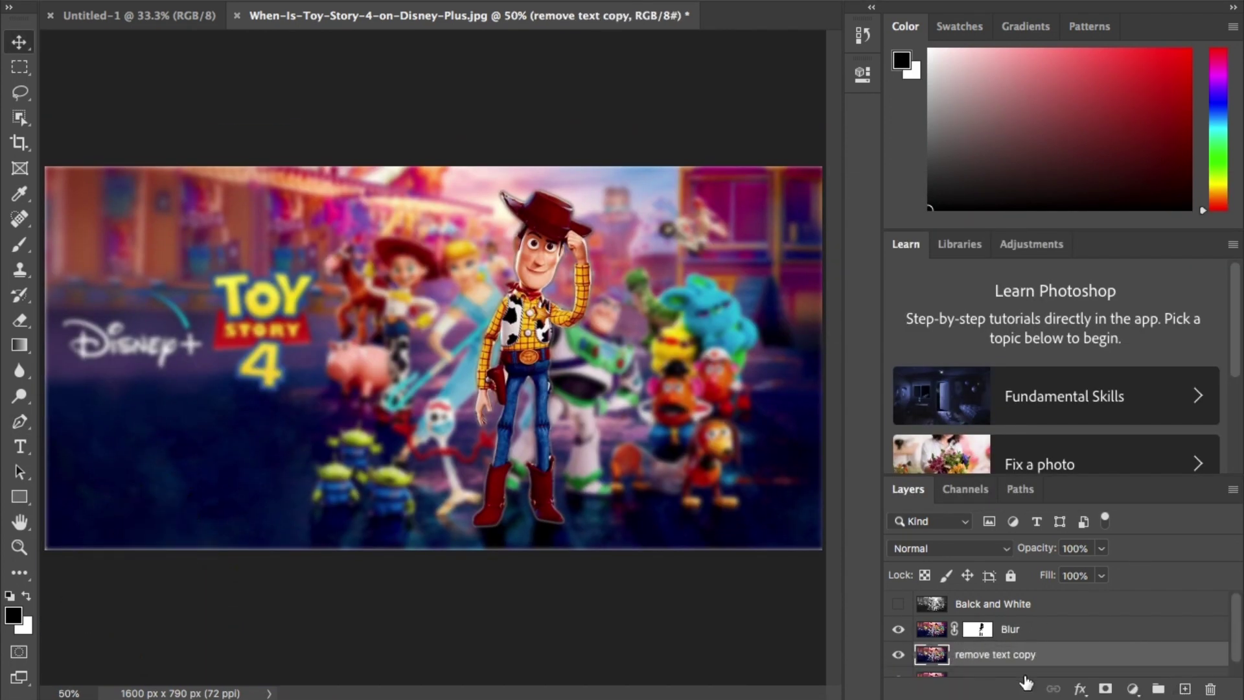
drag(1021, 650, 1024, 623)
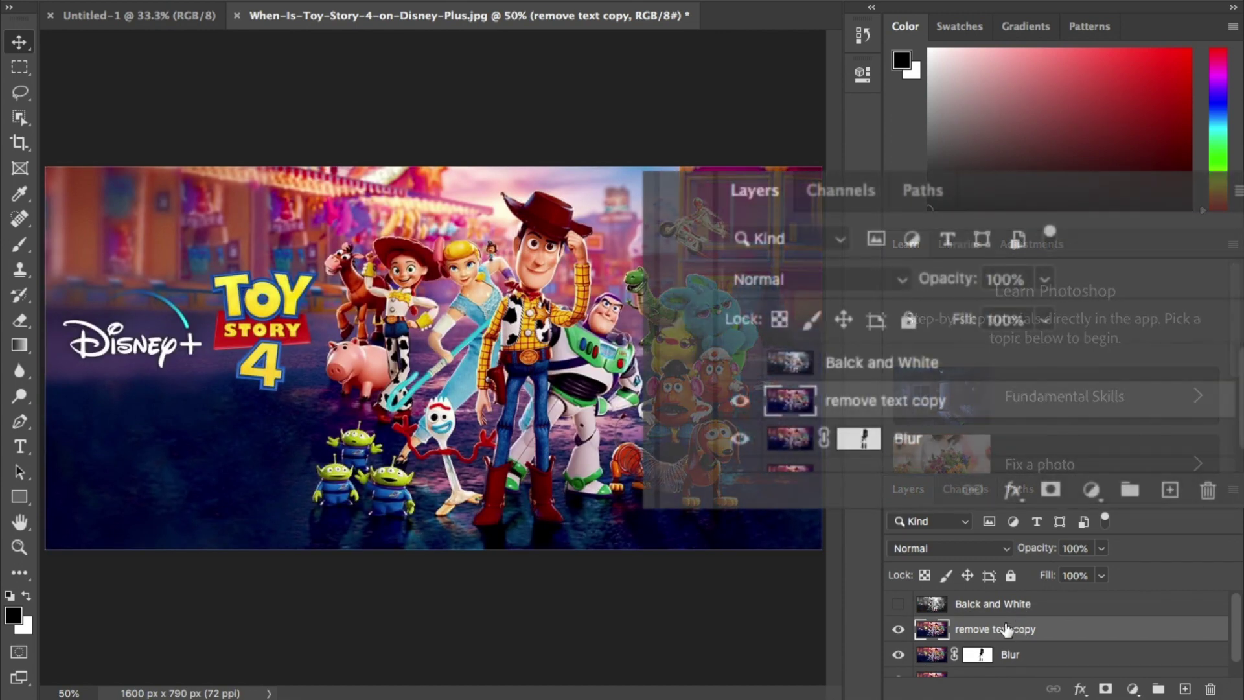
click(1020, 489)
click(1044, 529)
right_click(1044, 528)
click(989, 567)
key(Return)
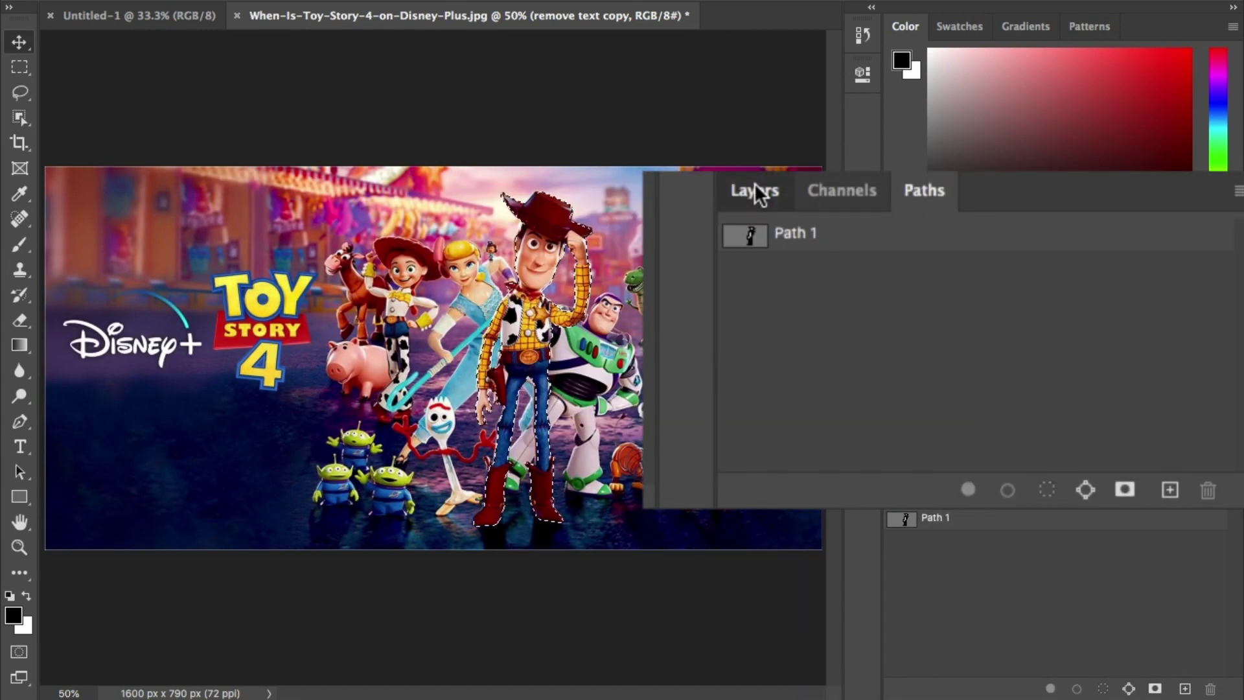
click(907, 490)
Step: Mask remove text copy to Woody and hide the Blur and remove text layers
click(1106, 690)
click(898, 568)
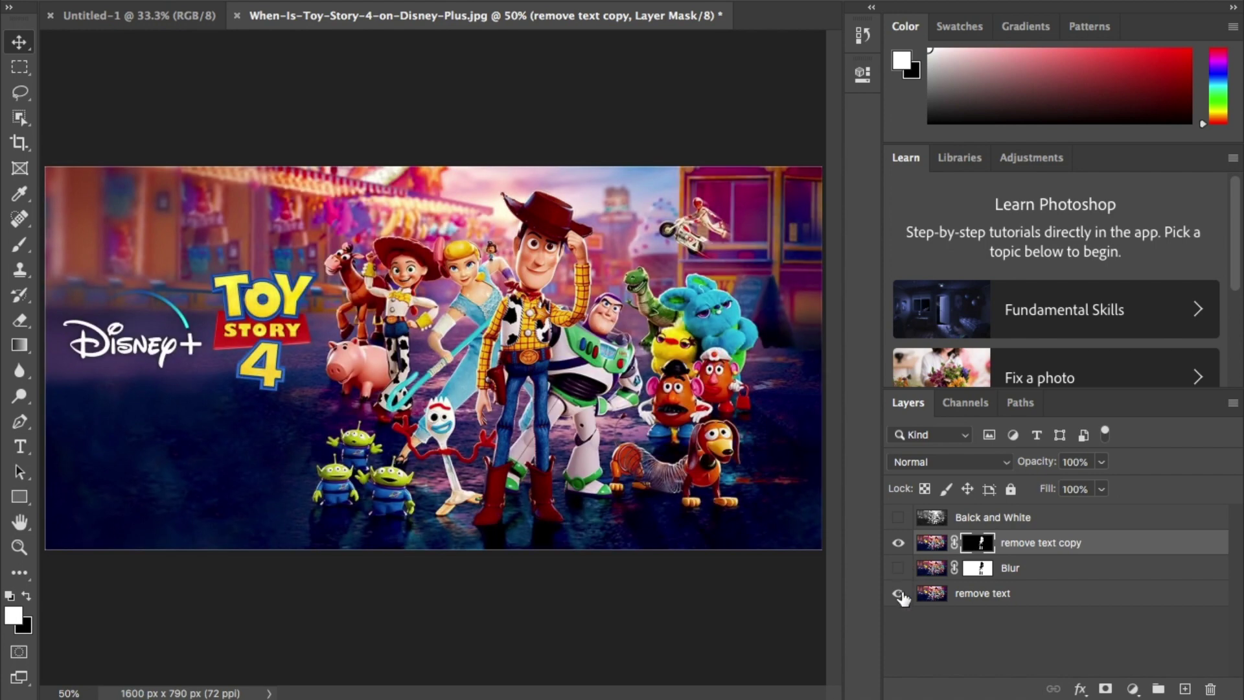
click(898, 593)
click(931, 542)
Step: Add an outside black stroke of 24 px in Layer Style
double_click(1151, 583)
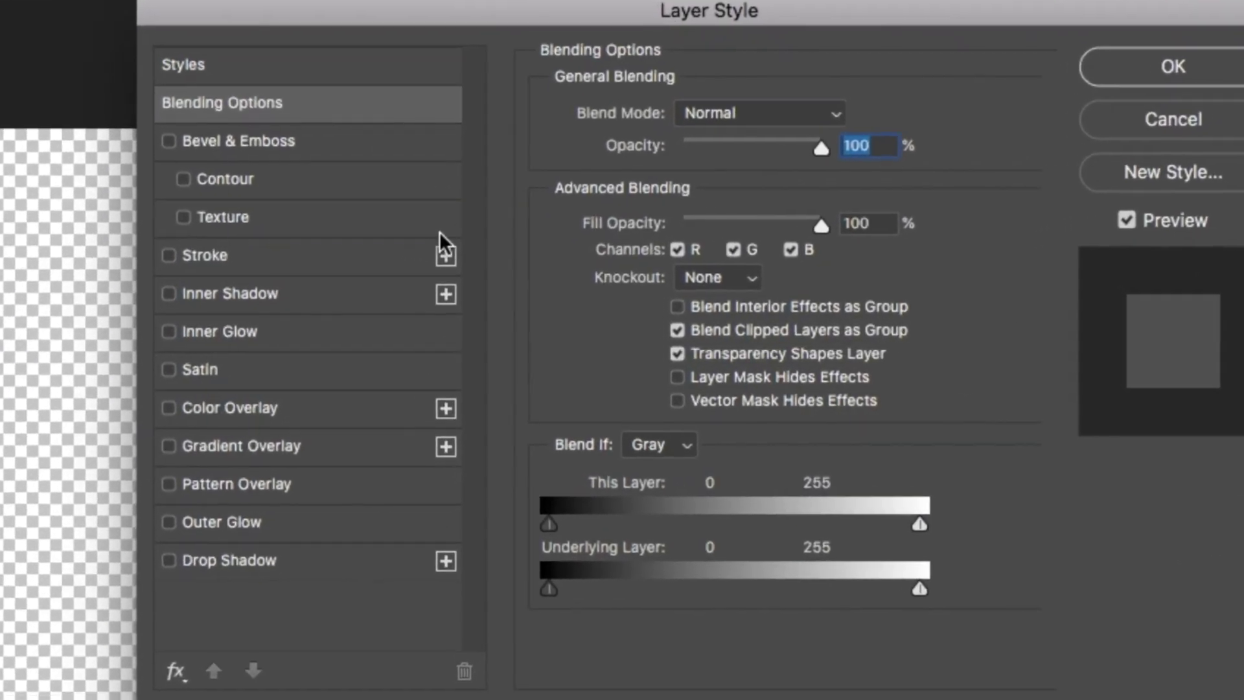
click(445, 244)
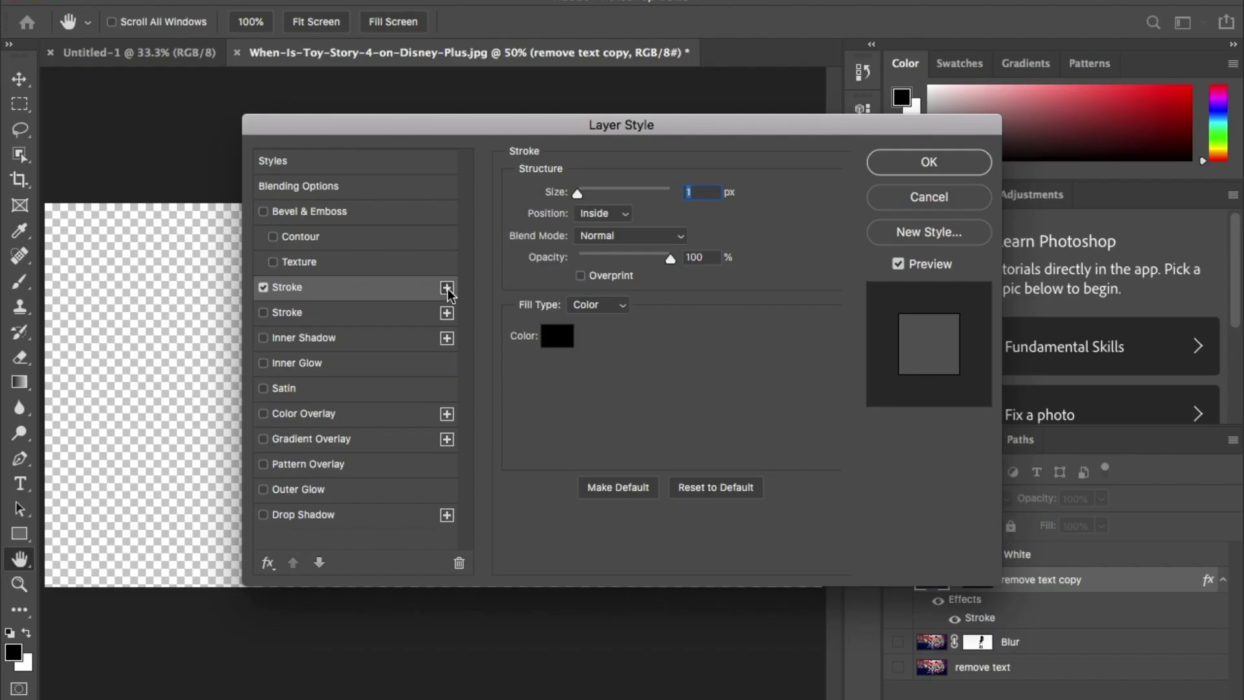
click(263, 312)
click(626, 214)
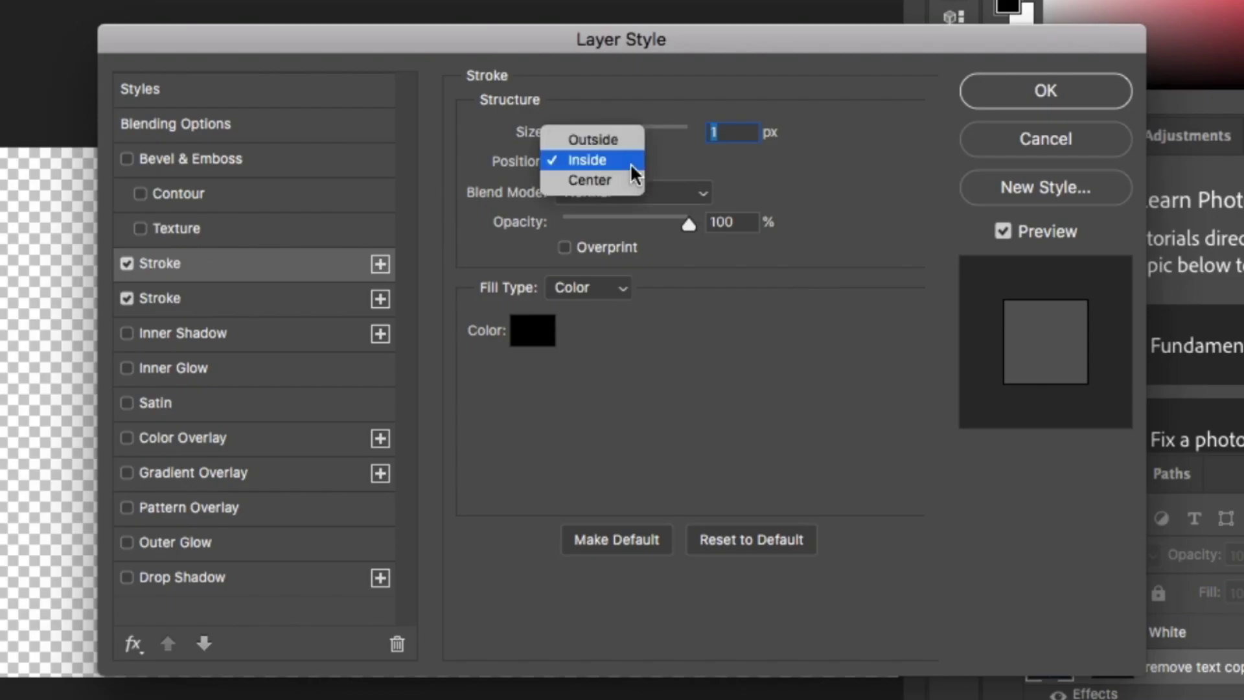
click(624, 196)
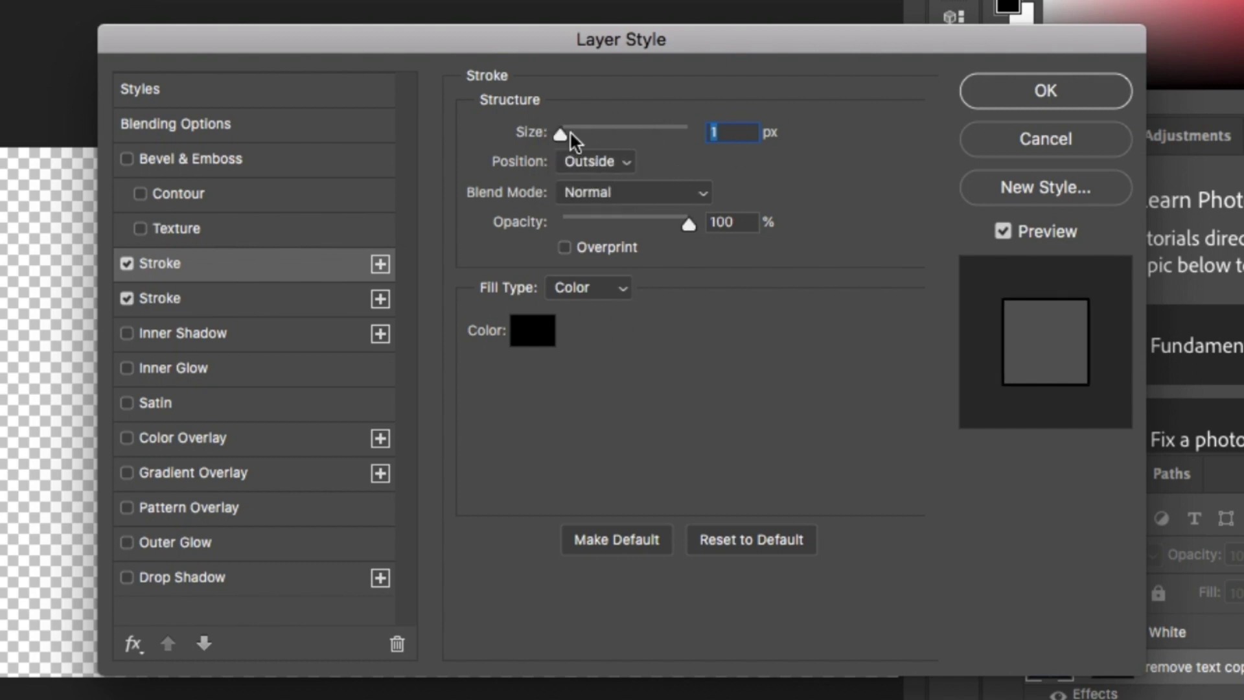
drag(559, 134, 581, 144)
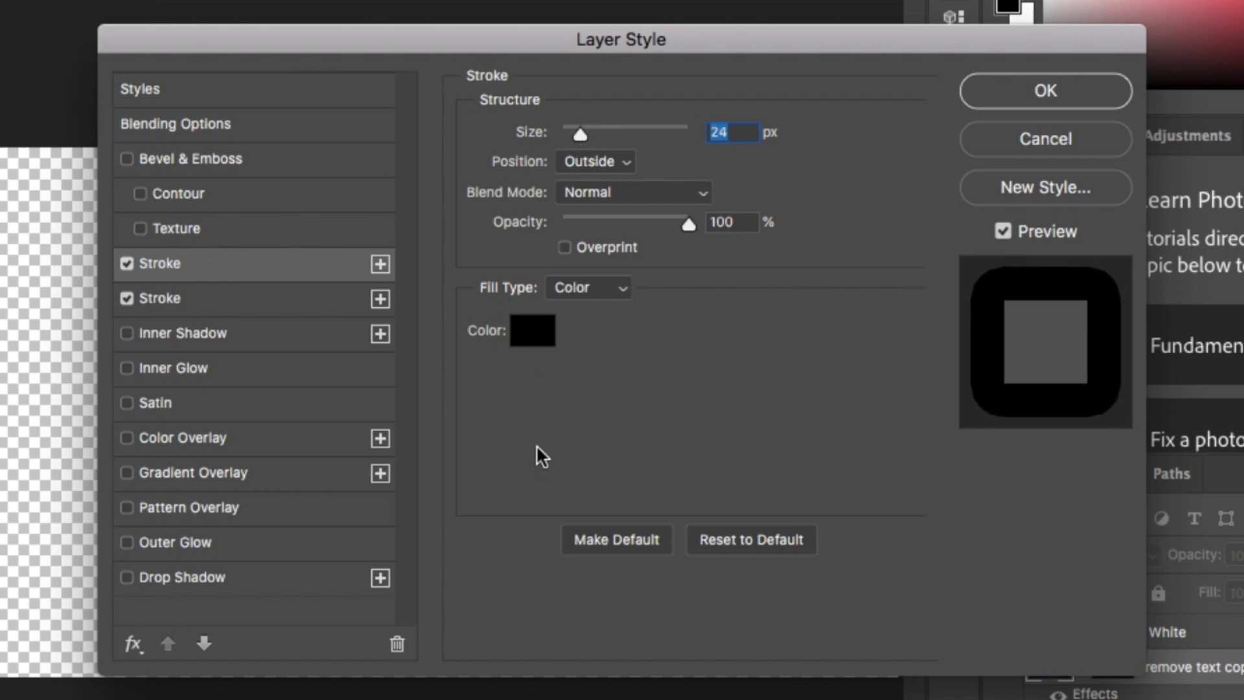
Step: Add a second 32 px outside stroke filled with the teal-to-purple Blue_28 gradient
click(196, 299)
drag(582, 134, 589, 134)
click(617, 163)
click(609, 148)
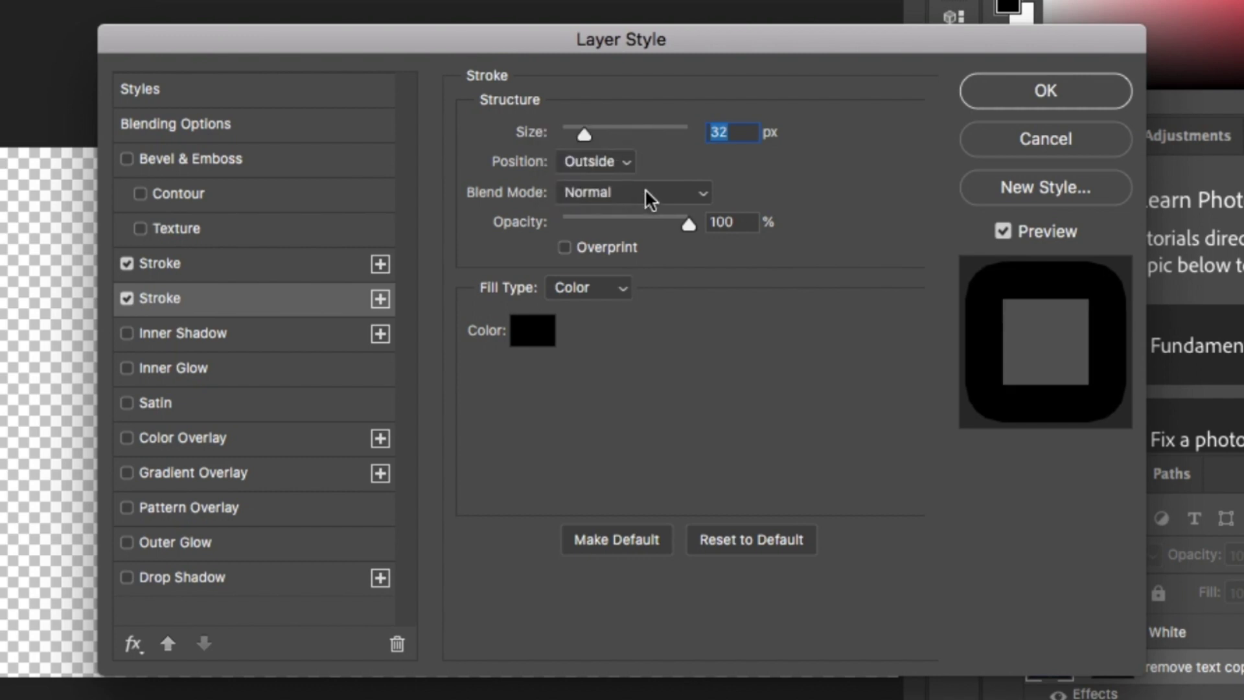
click(588, 287)
click(586, 302)
click(689, 331)
scroll(628, 480, down, 5)
scroll(583, 454, up, 5)
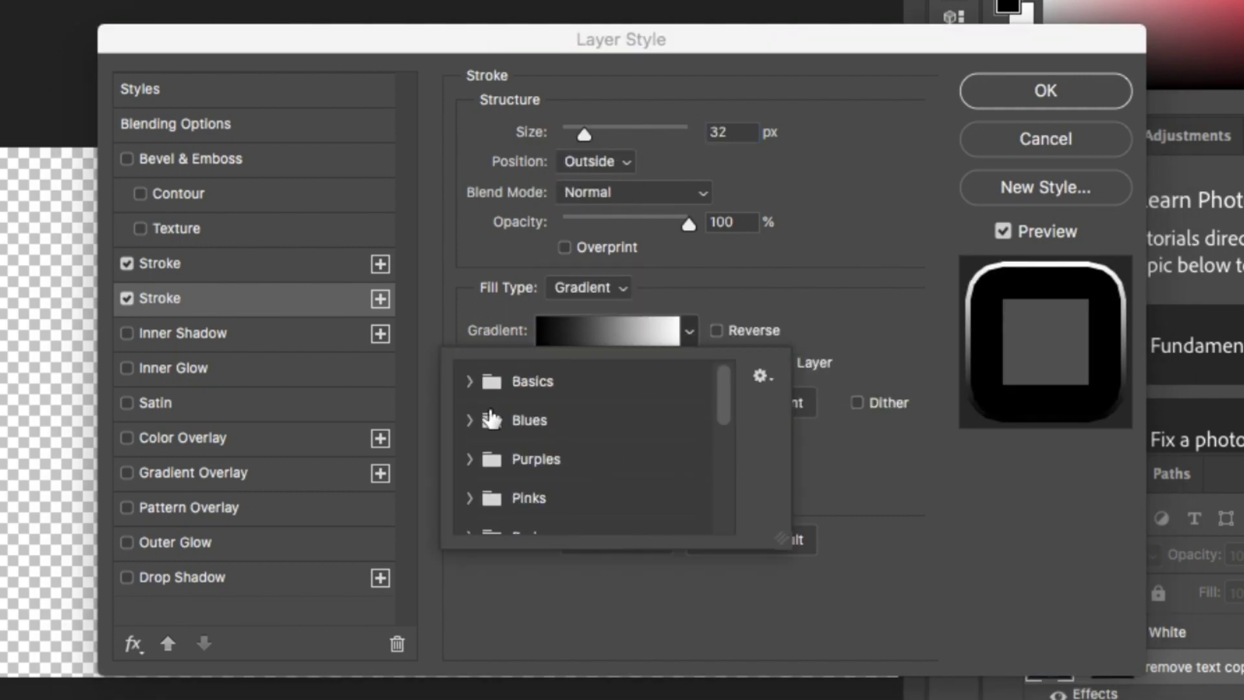
click(490, 418)
scroll(558, 460, down, 5)
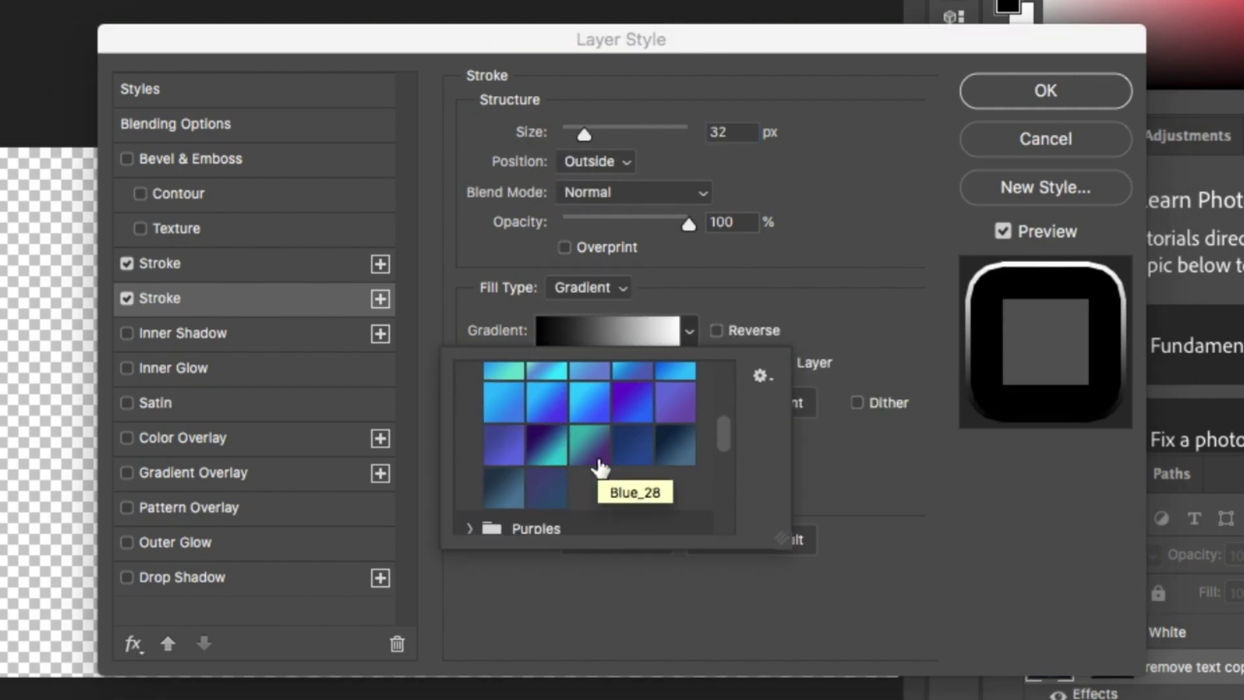
click(590, 445)
click(841, 490)
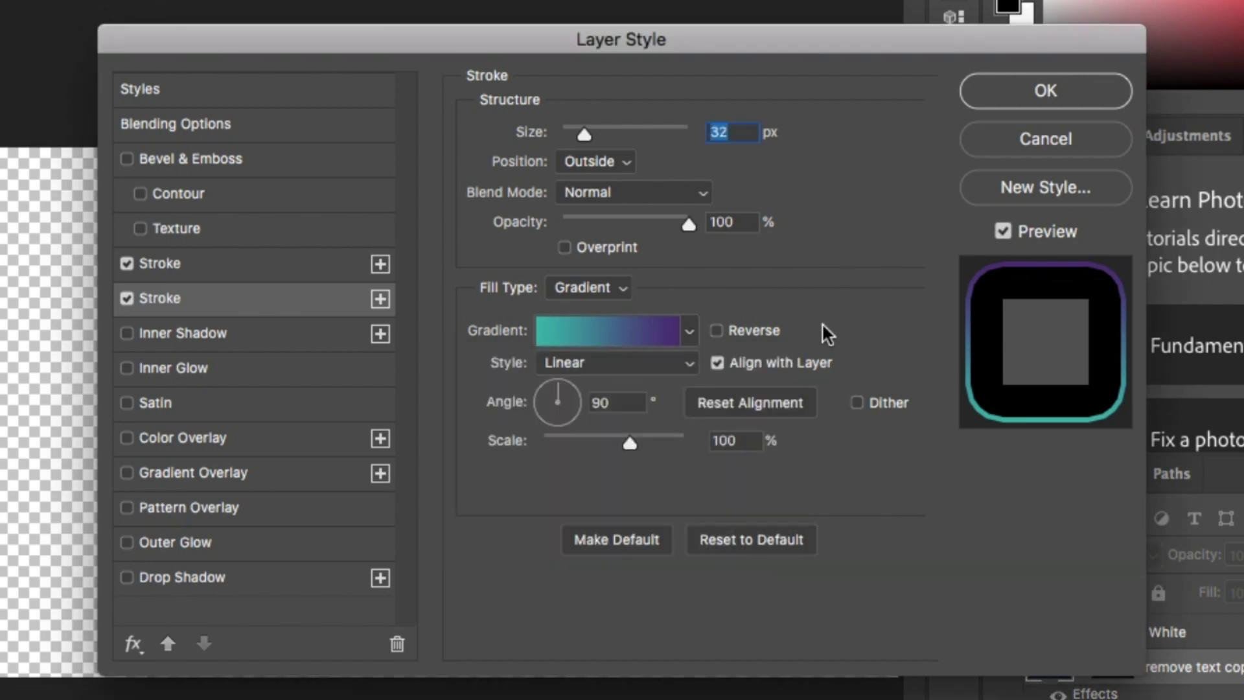
key(Return)
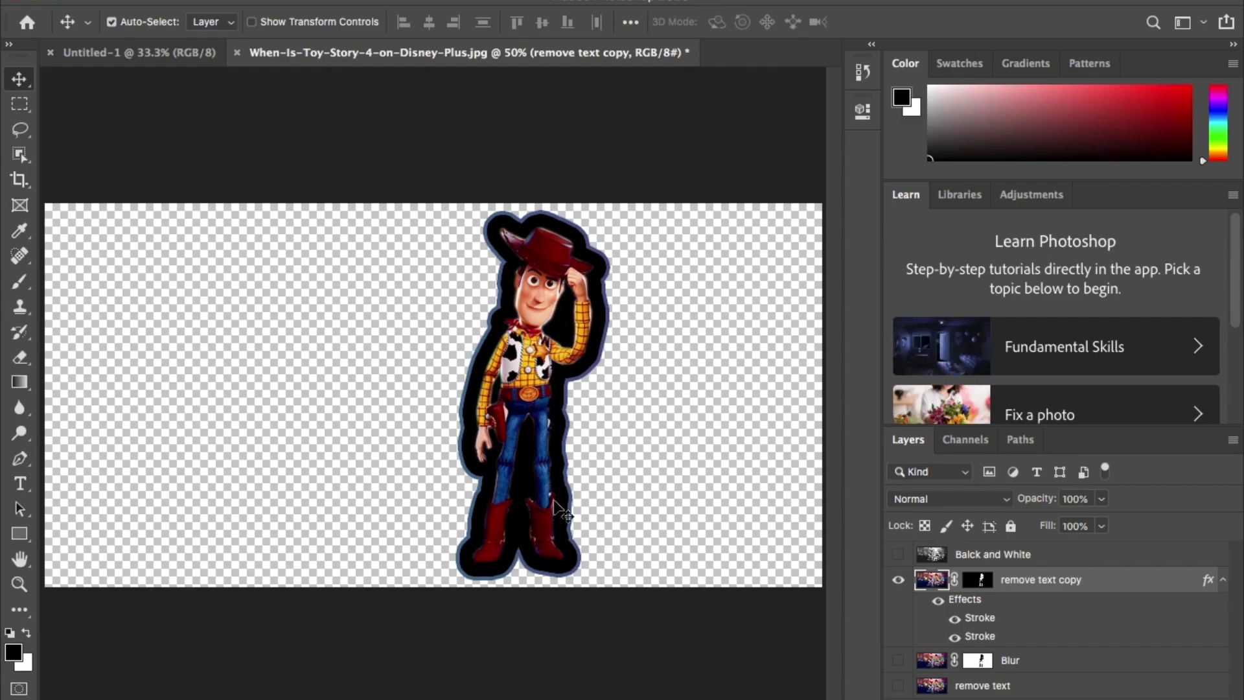
Step: Show the remove text background again and make the black stroke thinner
click(898, 686)
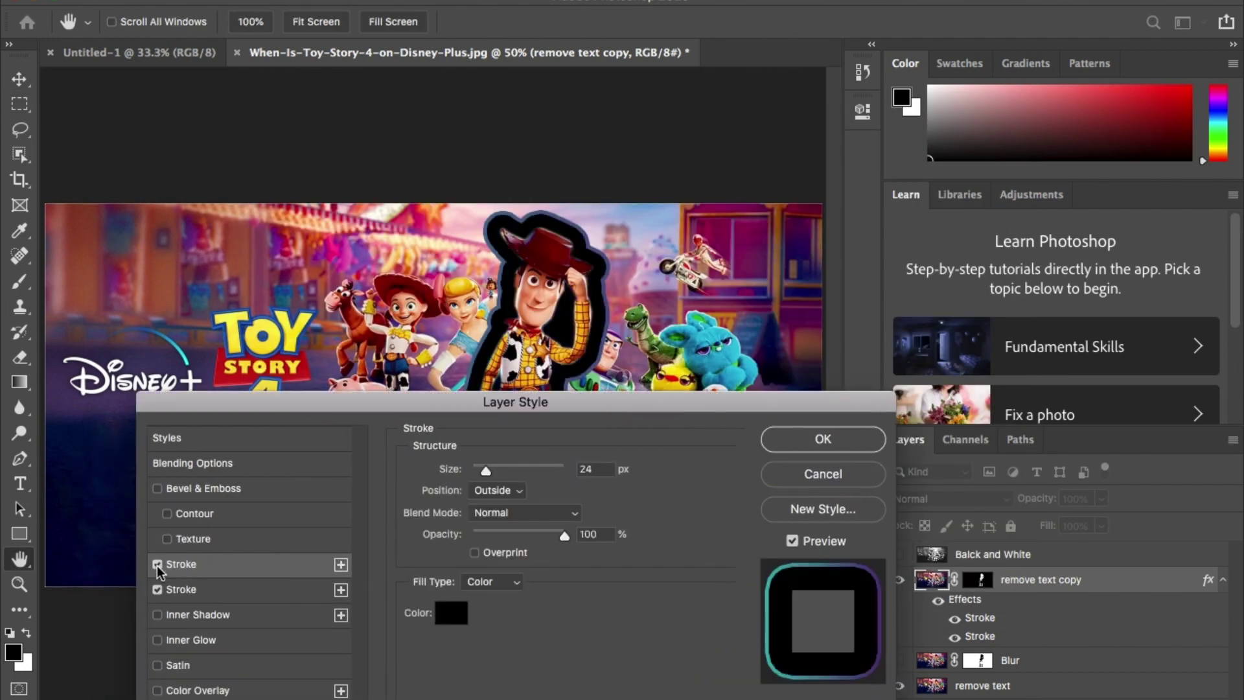
drag(485, 469, 483, 473)
click(181, 589)
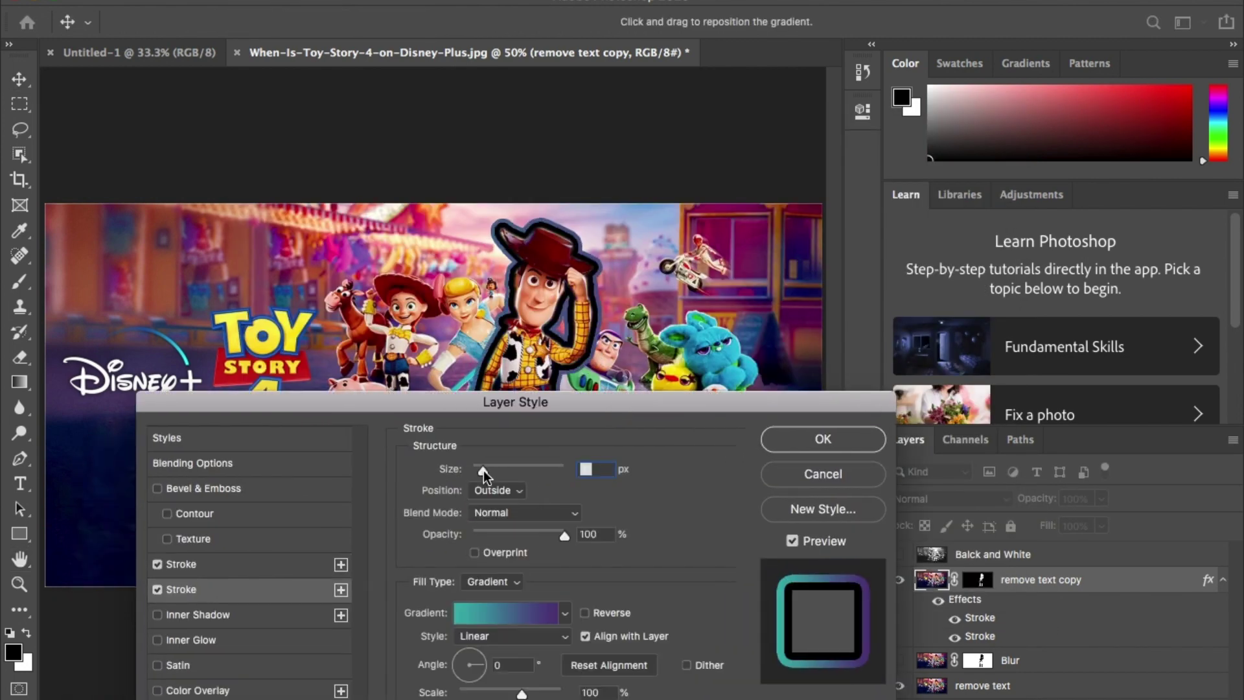
key(Return)
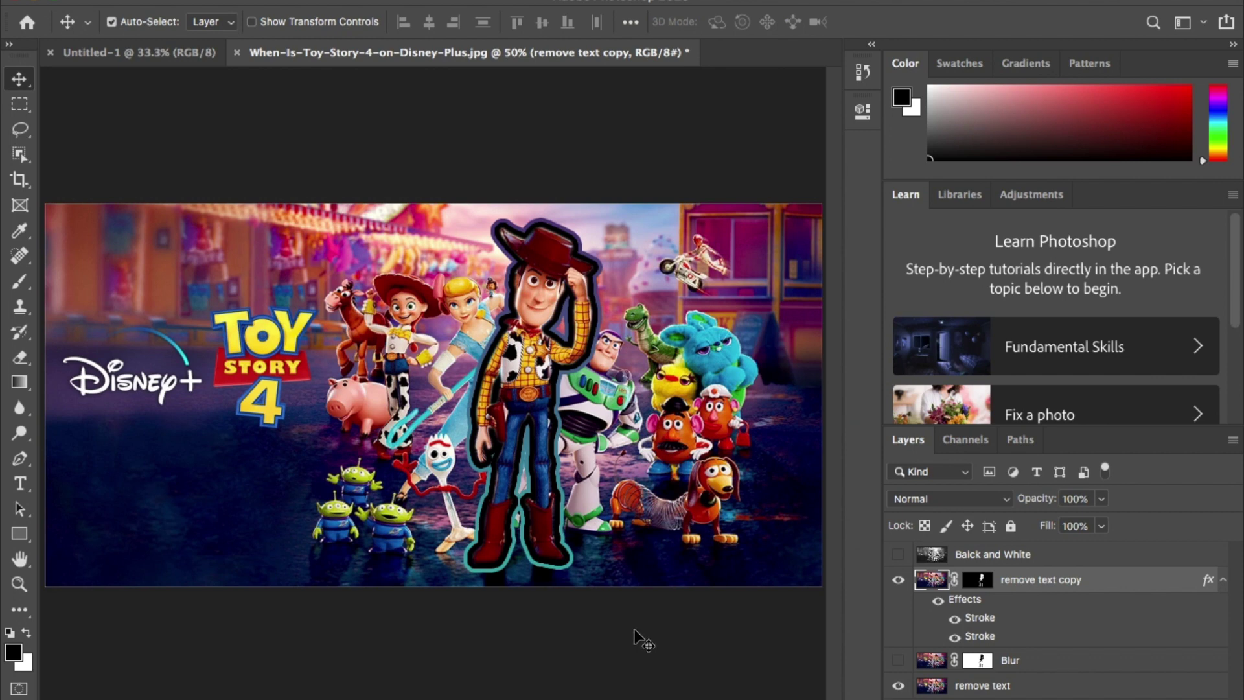
double_click(982, 636)
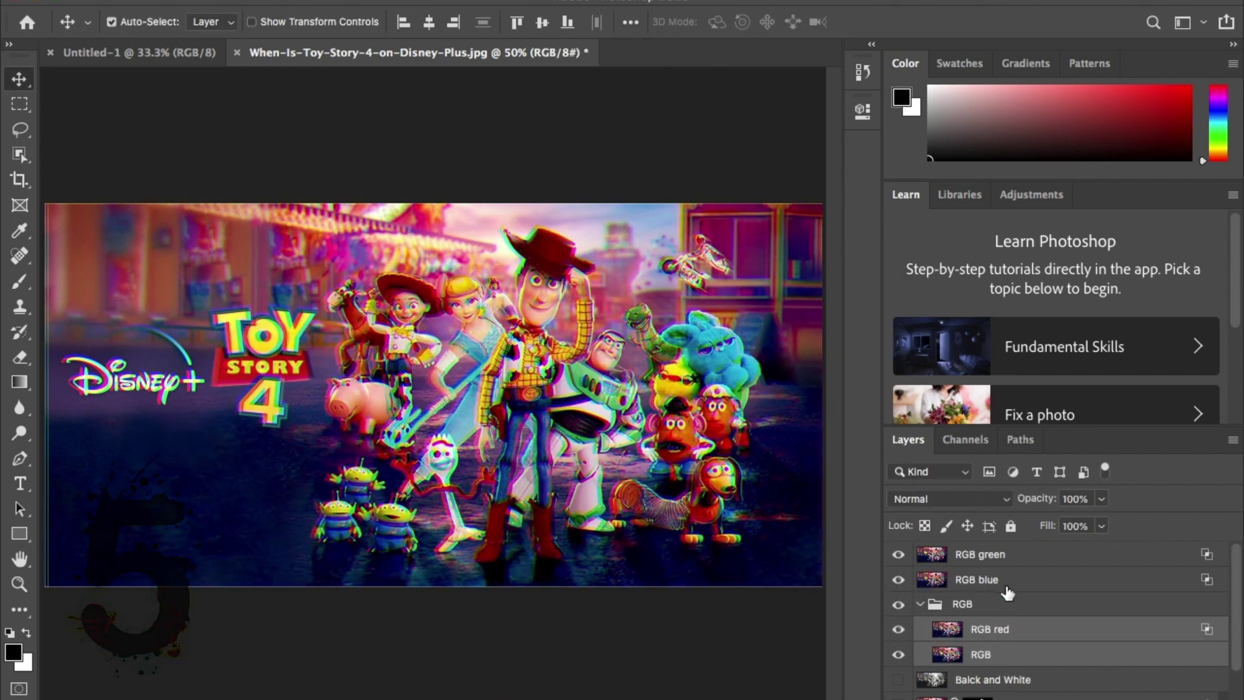
Step: Duplicate the RGB layer and name the copies RGB red, RGB blue and RGB green
click(1008, 582)
shift+click(1010, 553)
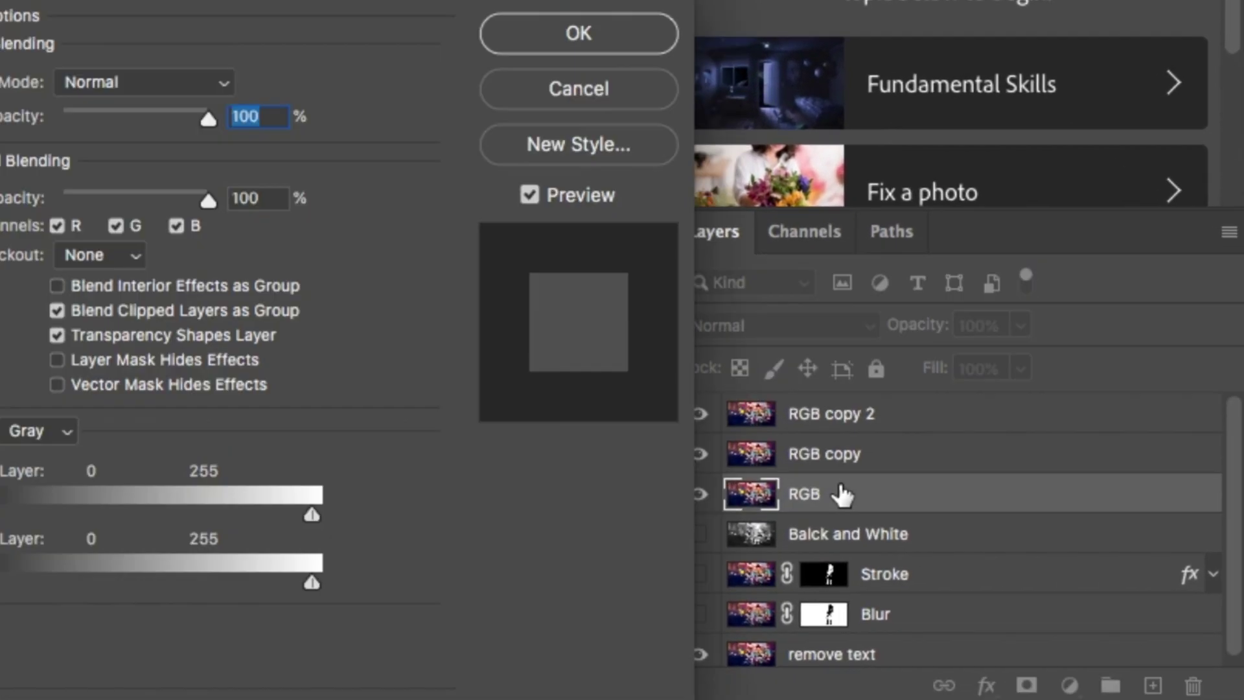
key(Return)
key(ctrl+j)
double_click(858, 492)
text(RGB red)
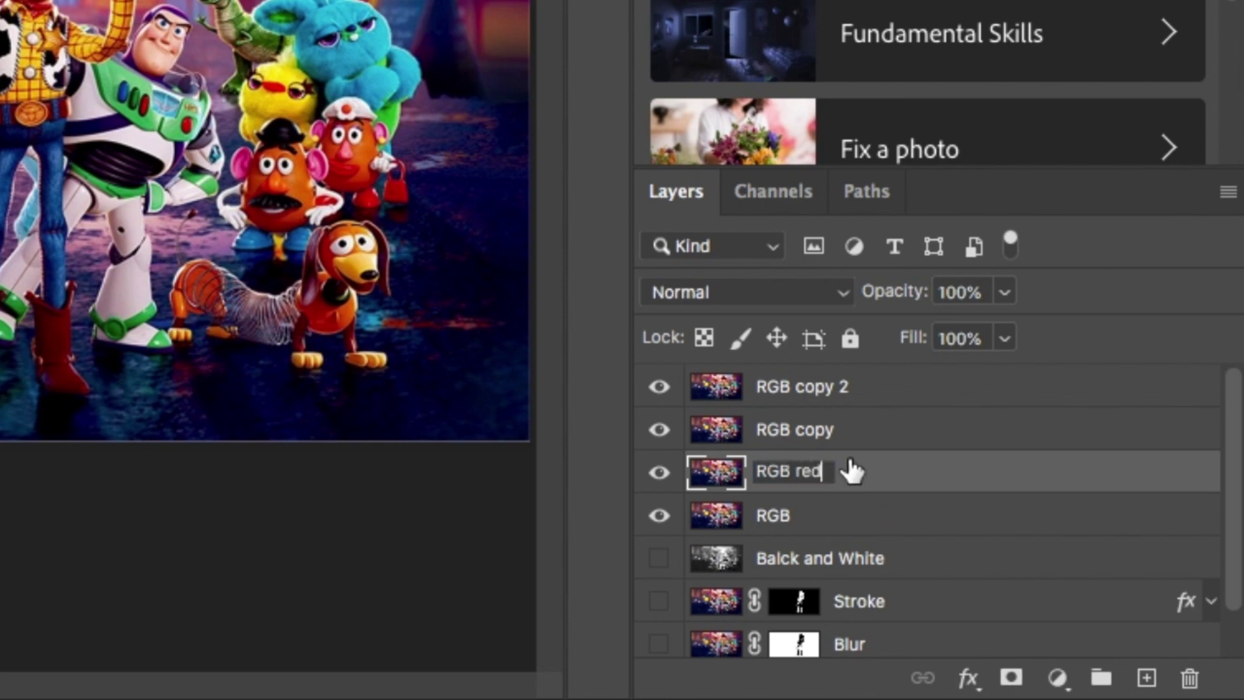
double_click(795, 430)
text(RGB blue)
double_click(801, 387)
text(RGB green)
key(Return)
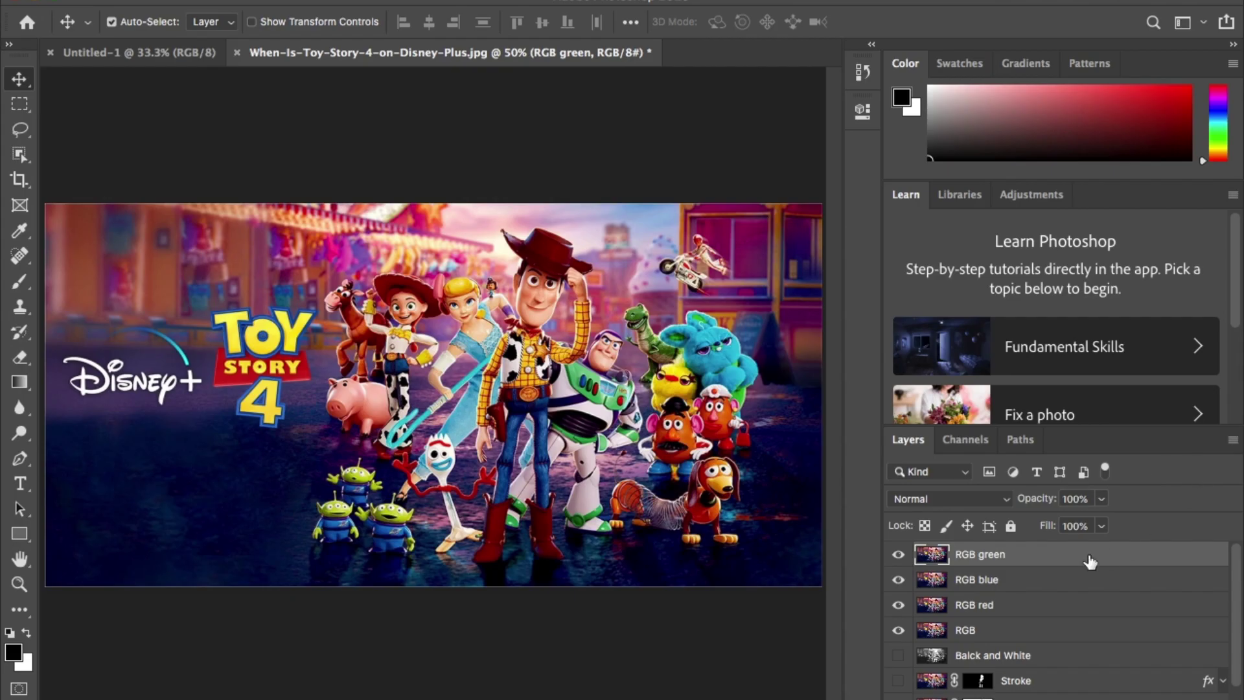
Step: Limit RGB green's blending to the G channel and nudge it left
double_click(1091, 556)
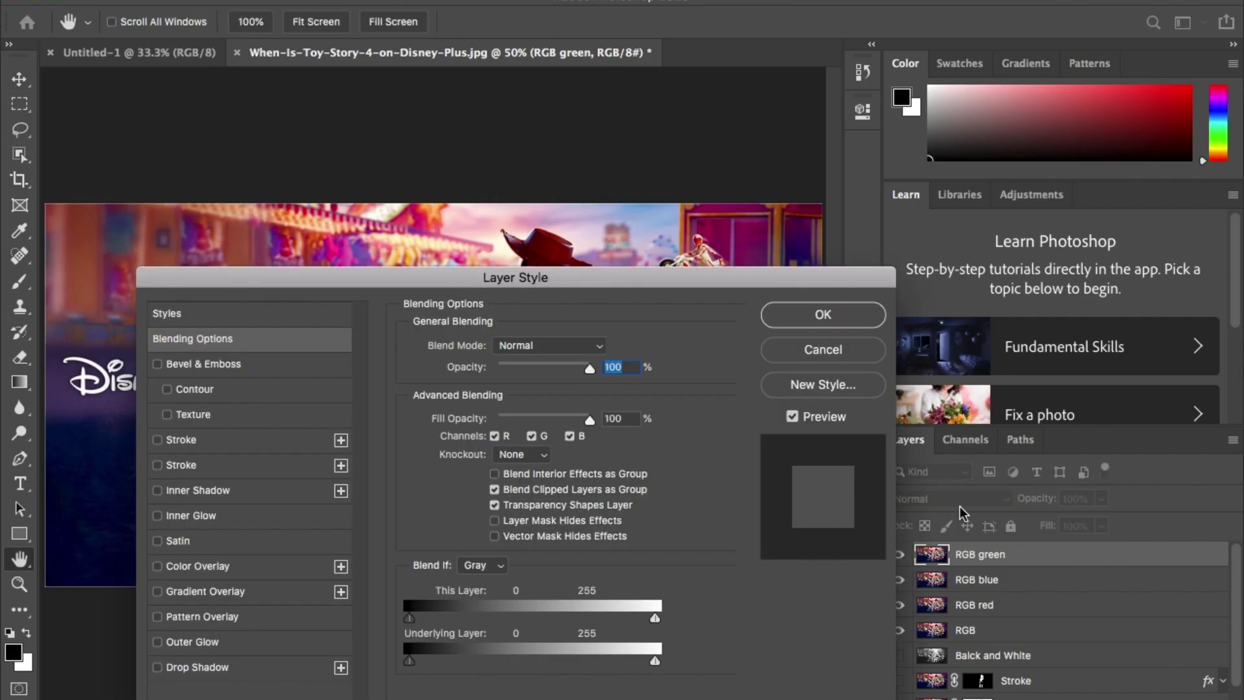
click(494, 437)
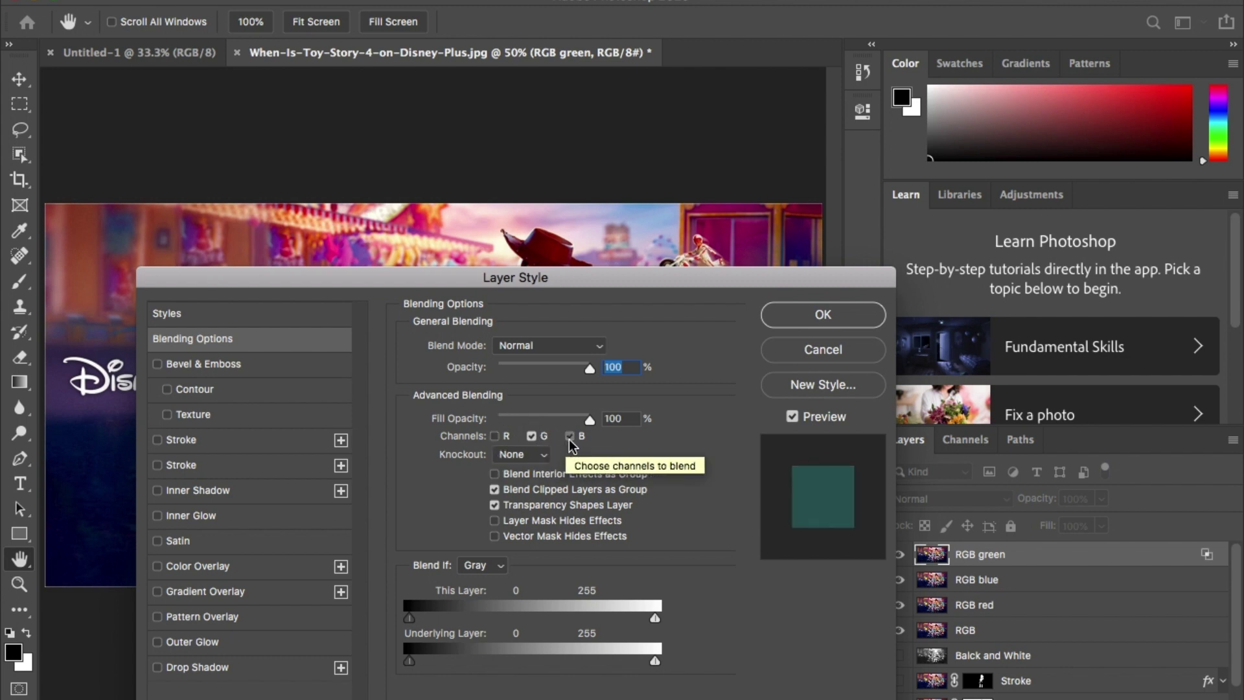
click(569, 437)
click(849, 317)
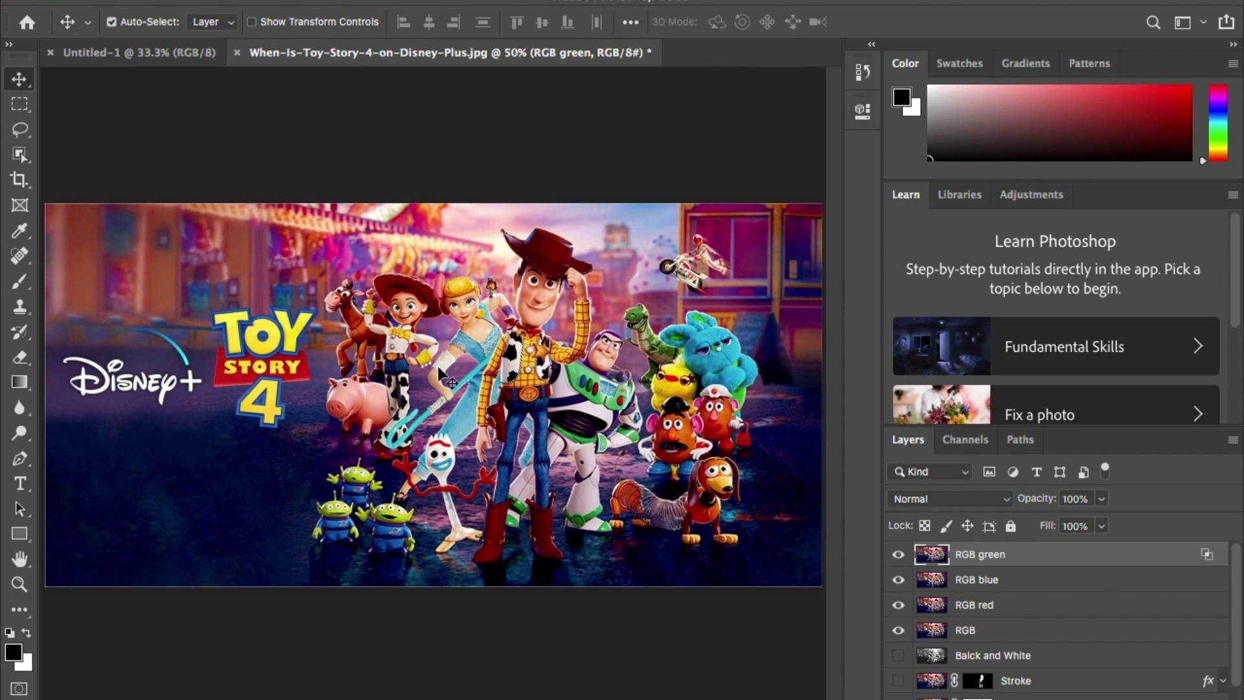
key(shift+Left)
key(shift+Left)
key(shift+Left)
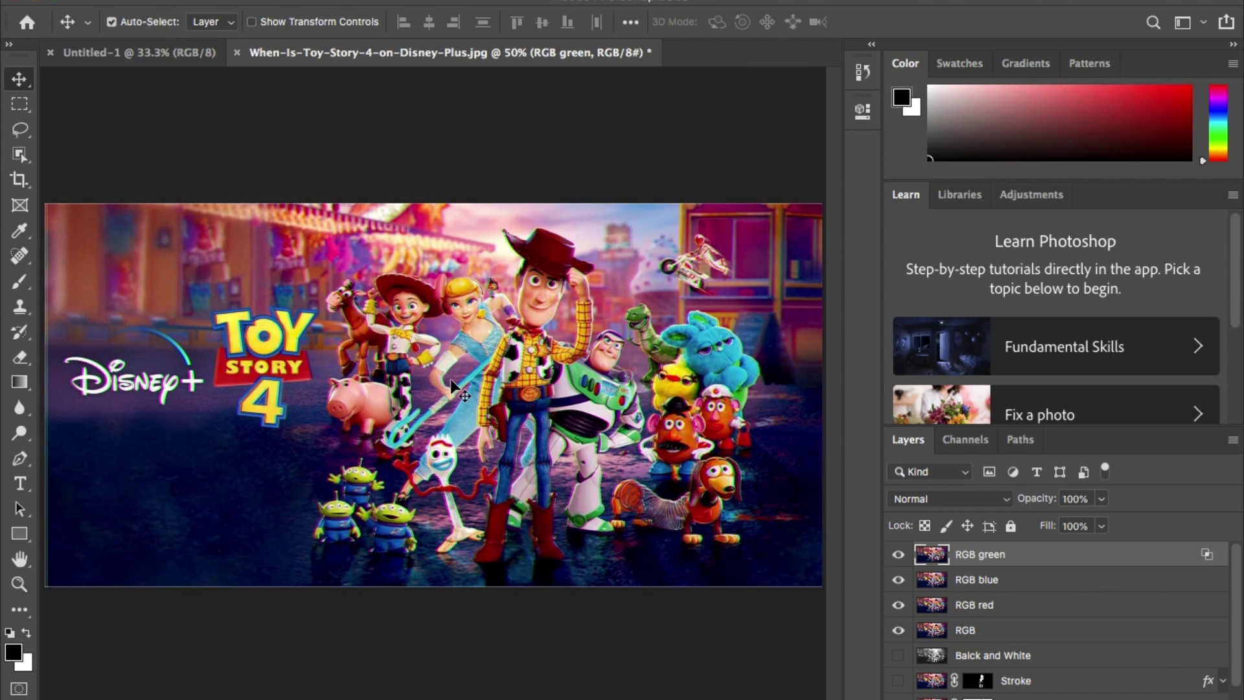
Step: Set the channel blending options for the RGB blue and RGB red copies
double_click(1042, 580)
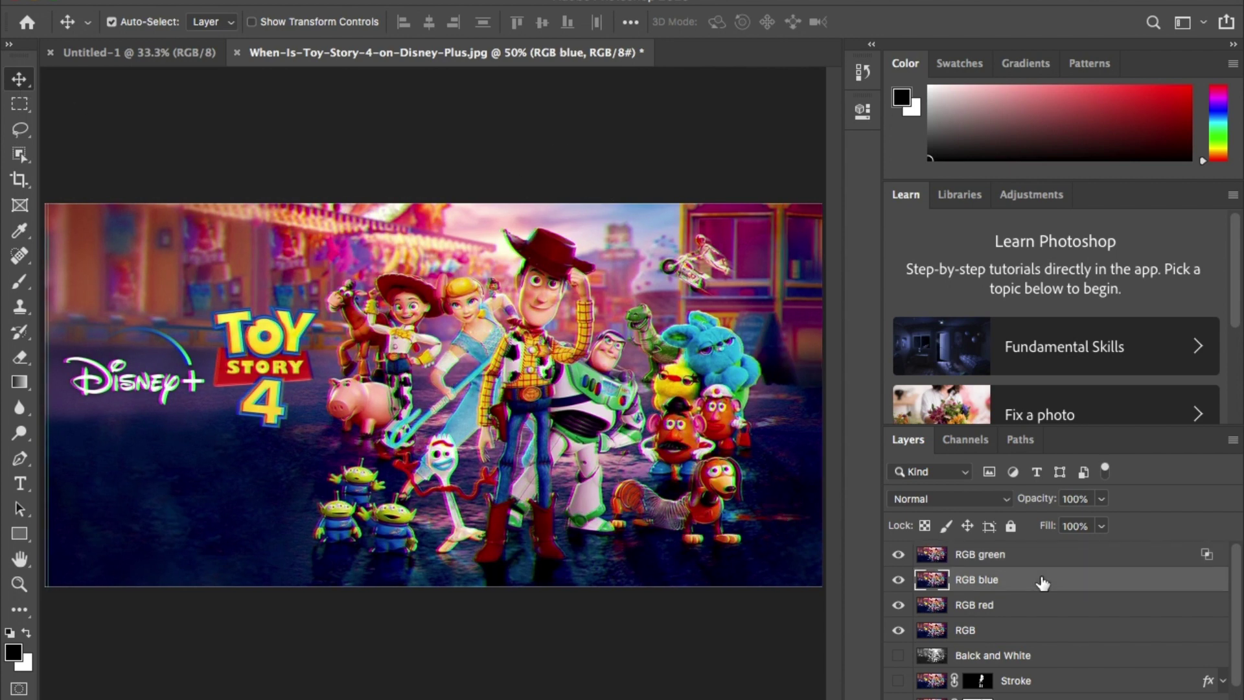
key(Escape)
double_click(1041, 605)
click(840, 318)
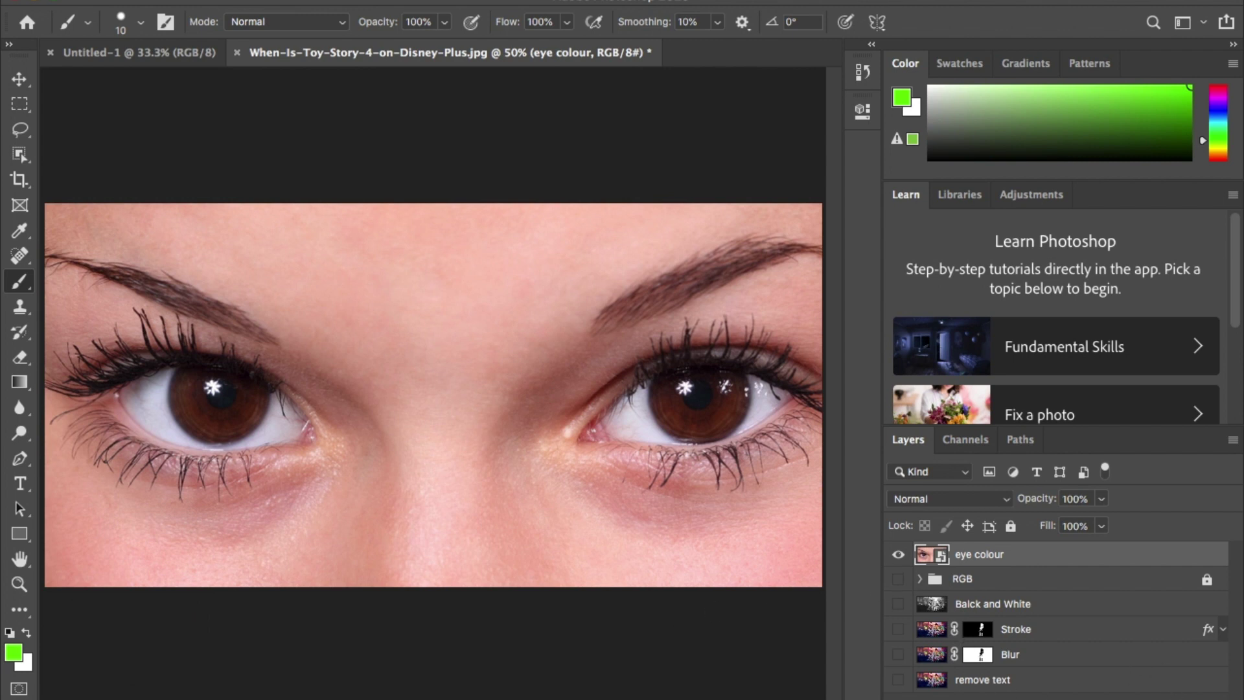
Step: Paint the left iris green on a new layer with a ~100 px brush, blended as Multiply
key(ctrl+shift+alt+n)
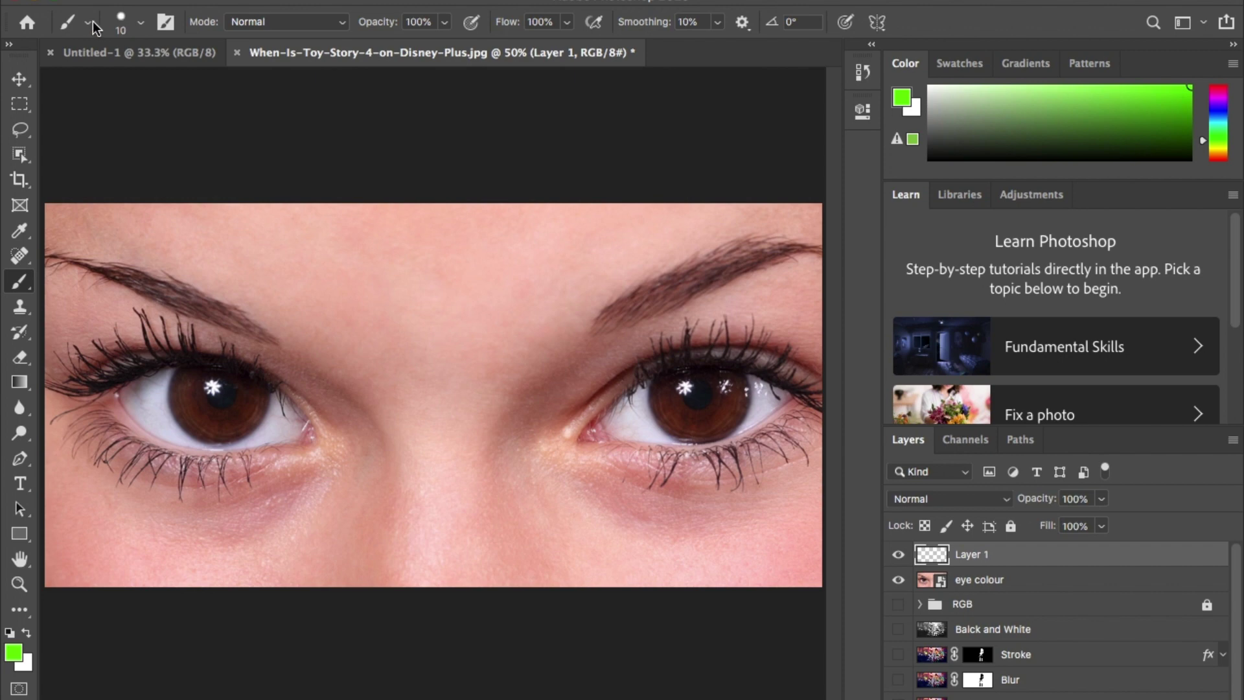
click(136, 24)
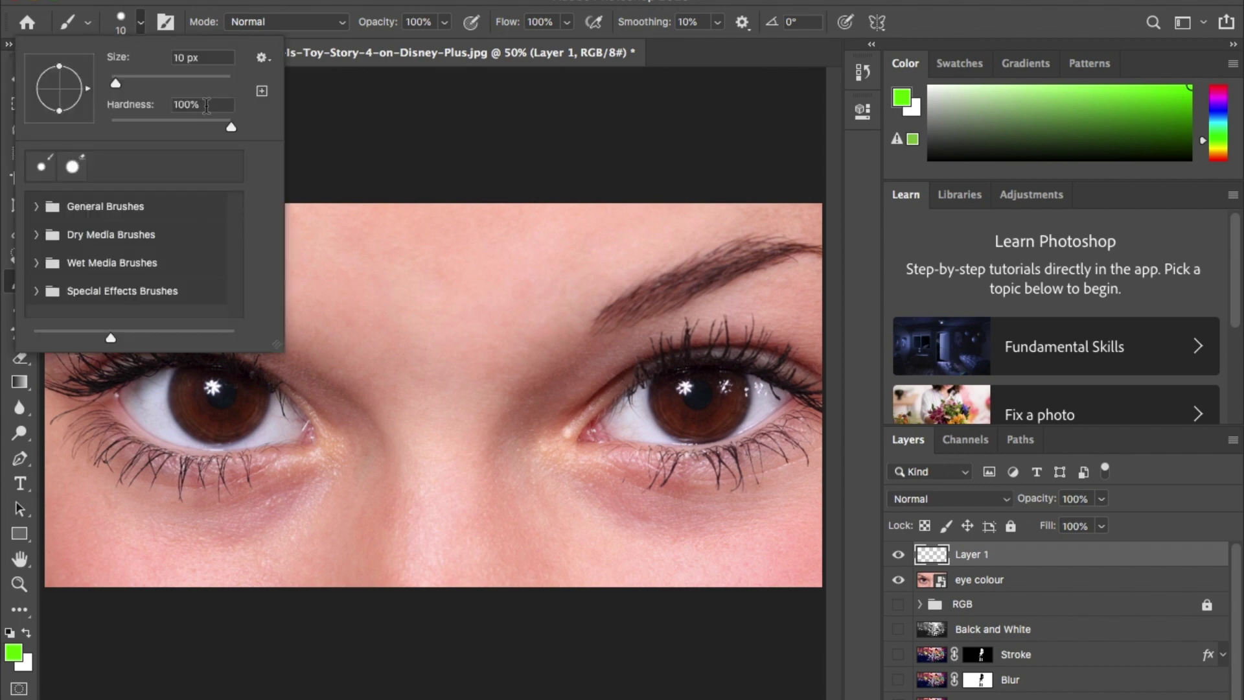
key(Escape)
key(bracketright)
key(bracketright)
key(bracketright)
key(bracketright)
key(bracketright)
key(bracketright)
key(bracketright)
key(bracketright)
key(bracketright)
click(207, 384)
click(224, 399)
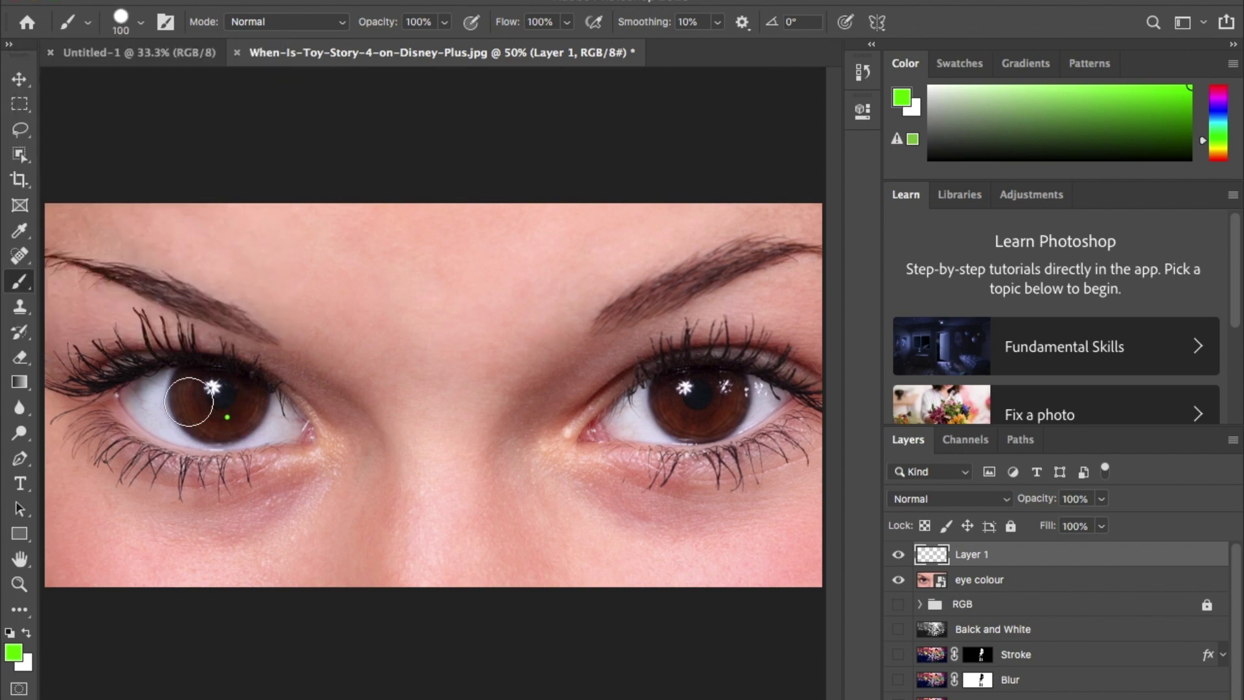
scroll(175, 402, up, 5)
mouse_move(301, 332)
mouse_down()
mouse_move(310, 404)
mouse_move(386, 420)
mouse_move(456, 365)
mouse_move(290, 321)
mouse_move(373, 420)
mouse_move(440, 392)
mouse_up()
scroll(275, 350, down, 4)
click(949, 499)
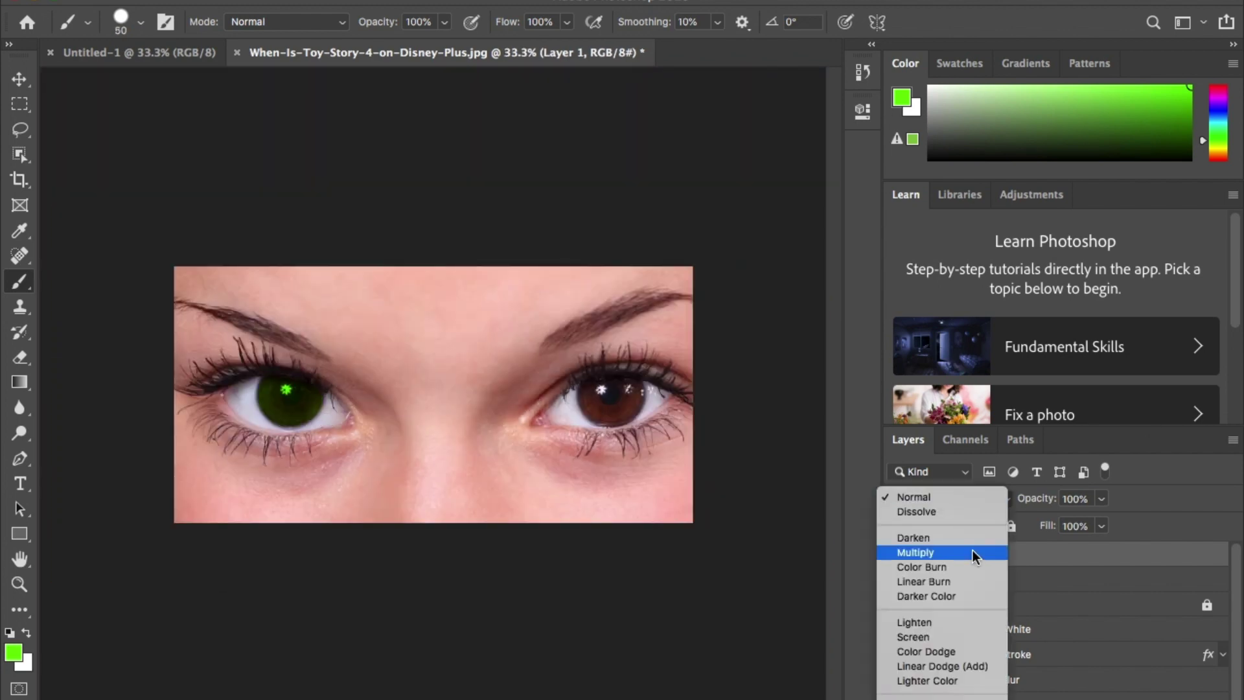
click(916, 550)
Step: Erase the green paint around the eye's white highlight with a small eraser
key(ctrl+1)
key(bracketleft)
key(bracketleft)
key(bracketleft)
key(bracketleft)
key(bracketleft)
key(e)
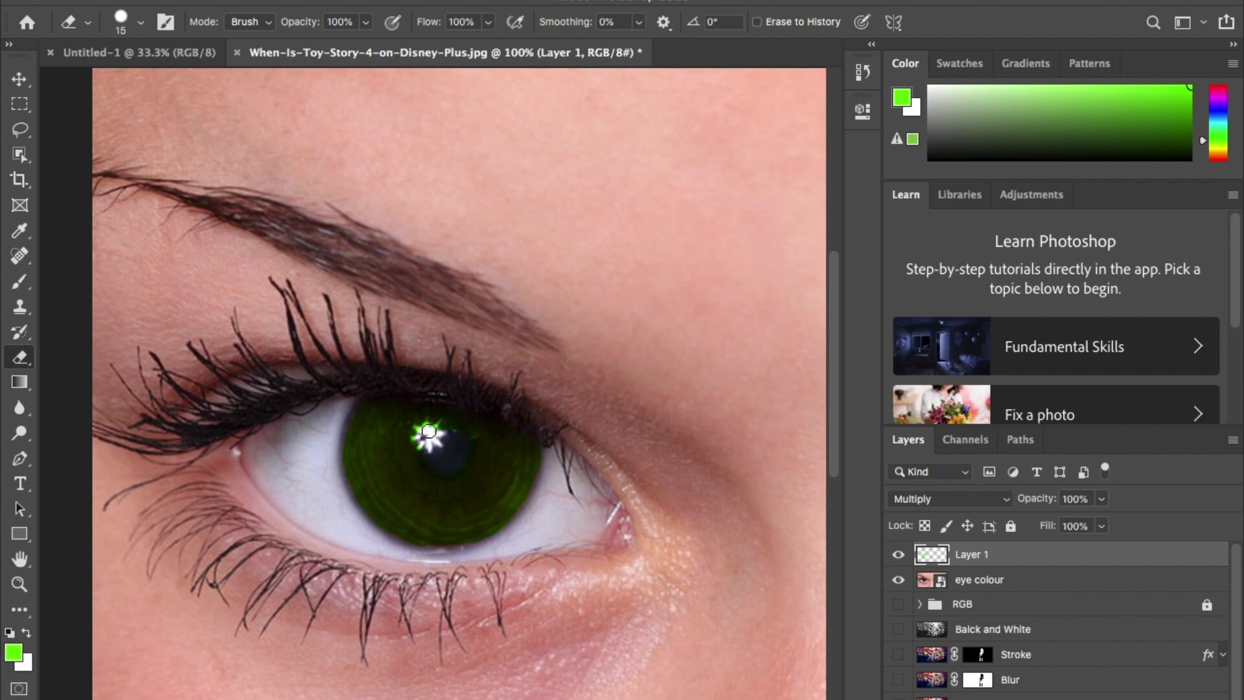
key(bracketleft)
key(bracketleft)
scroll(423, 439, up, 4)
key(bracketleft)
key(bracketleft)
key(bracketleft)
key(bracketleft)
mouse_move(368, 409)
mouse_down()
mouse_move(344, 436)
mouse_move(316, 383)
mouse_up()
mouse_move(327, 337)
mouse_down()
mouse_move(403, 337)
mouse_move(389, 311)
mouse_up()
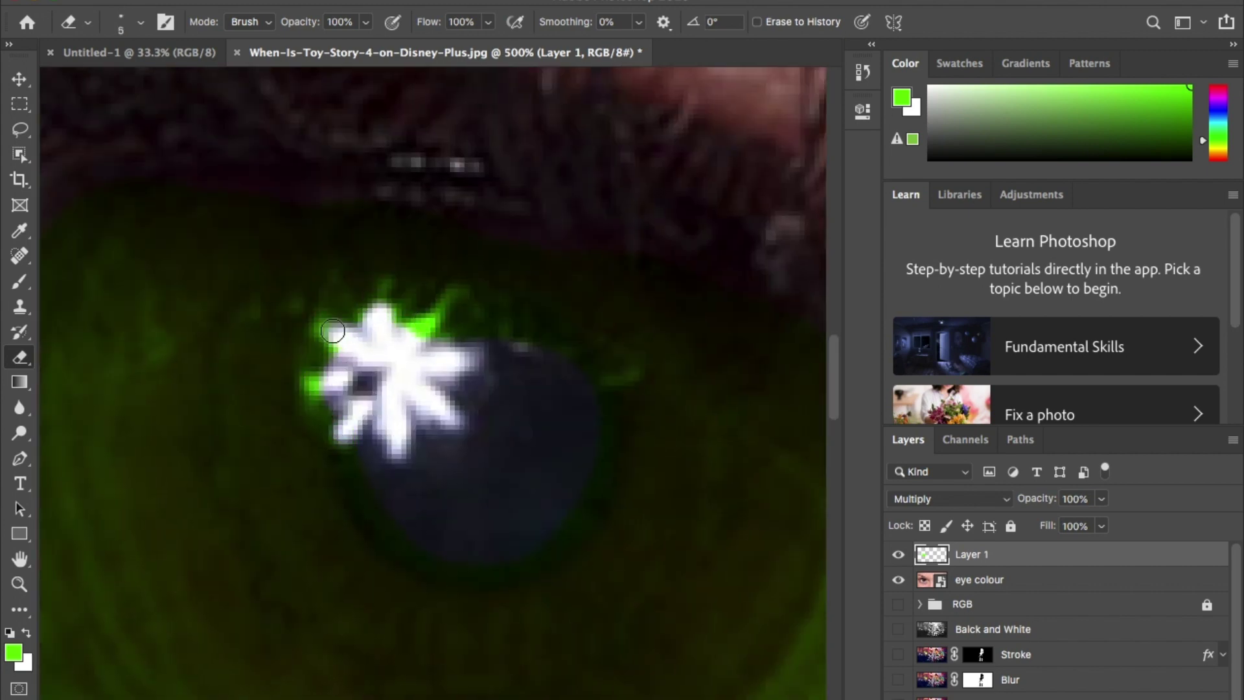
drag(314, 383, 421, 328)
Step: Trace a closed Pen path around the iris edge
key(bracketleft)
key(bracketleft)
key(bracketleft)
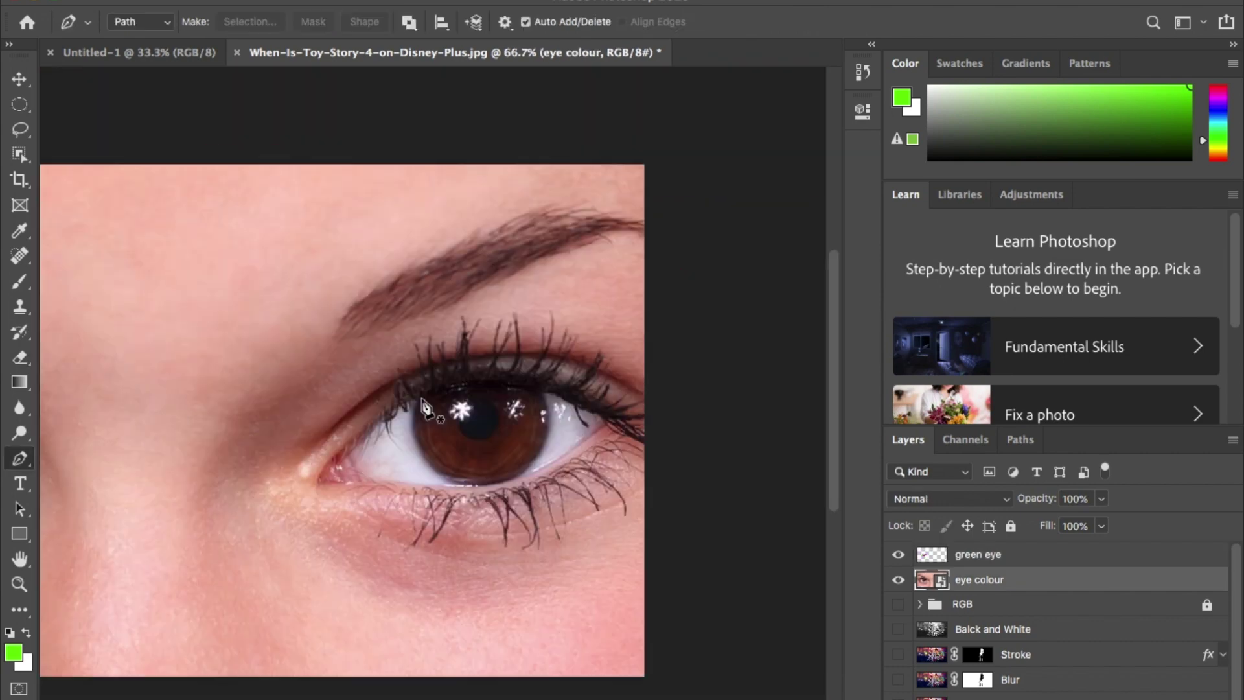
click(421, 398)
click(421, 450)
click(479, 483)
click(512, 482)
drag(550, 430, 462, 441)
click(540, 392)
click(484, 392)
click(451, 407)
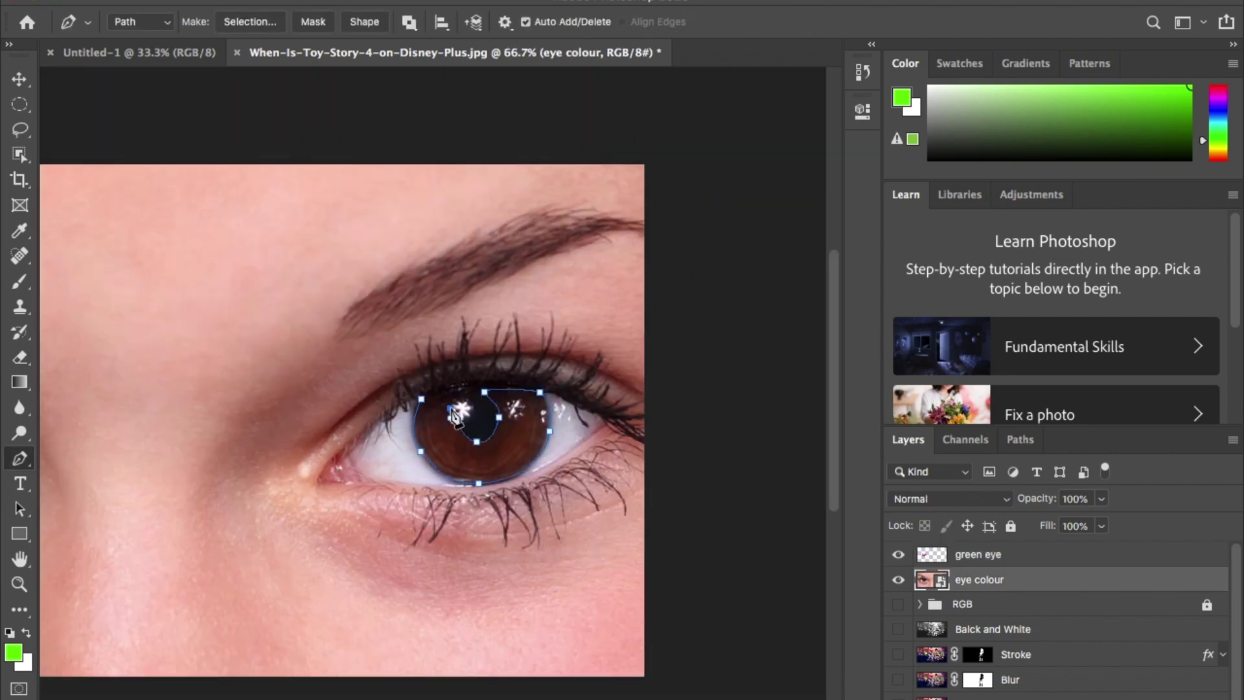
click(422, 399)
Step: Save the work path as 'Eye' and turn it into a selection
click(1020, 440)
double_click(933, 491)
text(Ey)
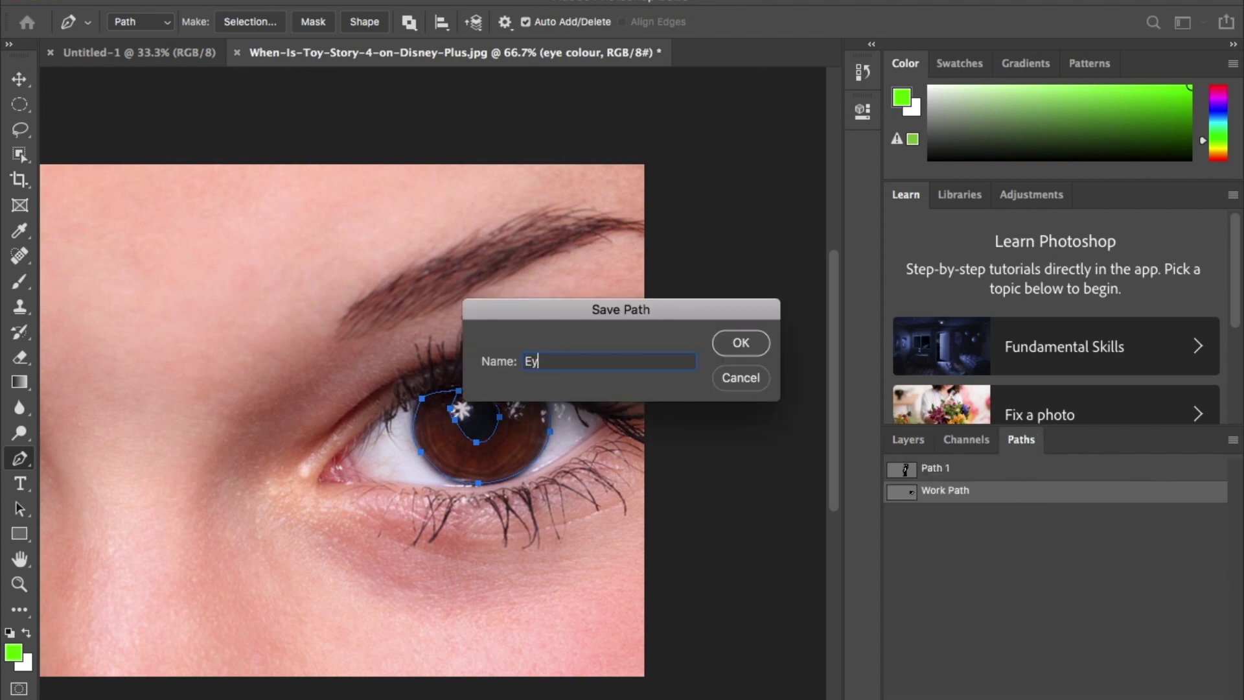
text(e)
key(Return)
right_click(1030, 495)
click(842, 547)
key(Return)
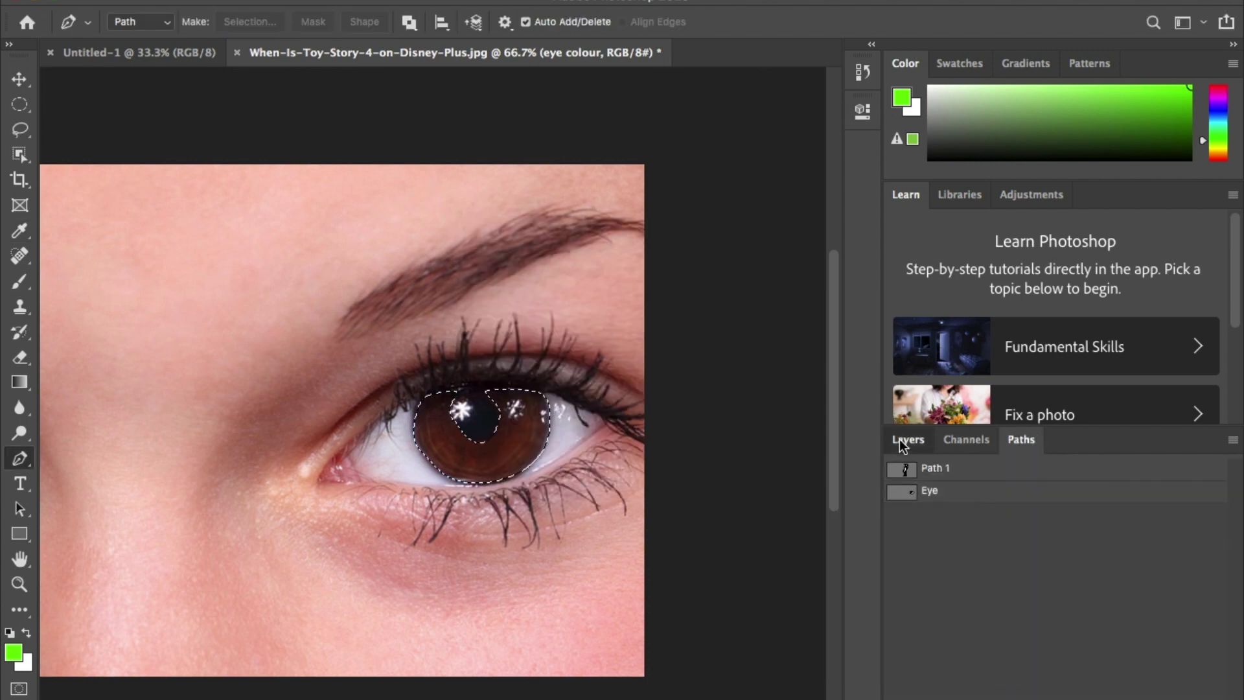
click(908, 439)
Step: Recolour the iris purple with Hue/Saturation at Hue -70 and Saturation +78
key(super+u)
drag(632, 110, 994, 97)
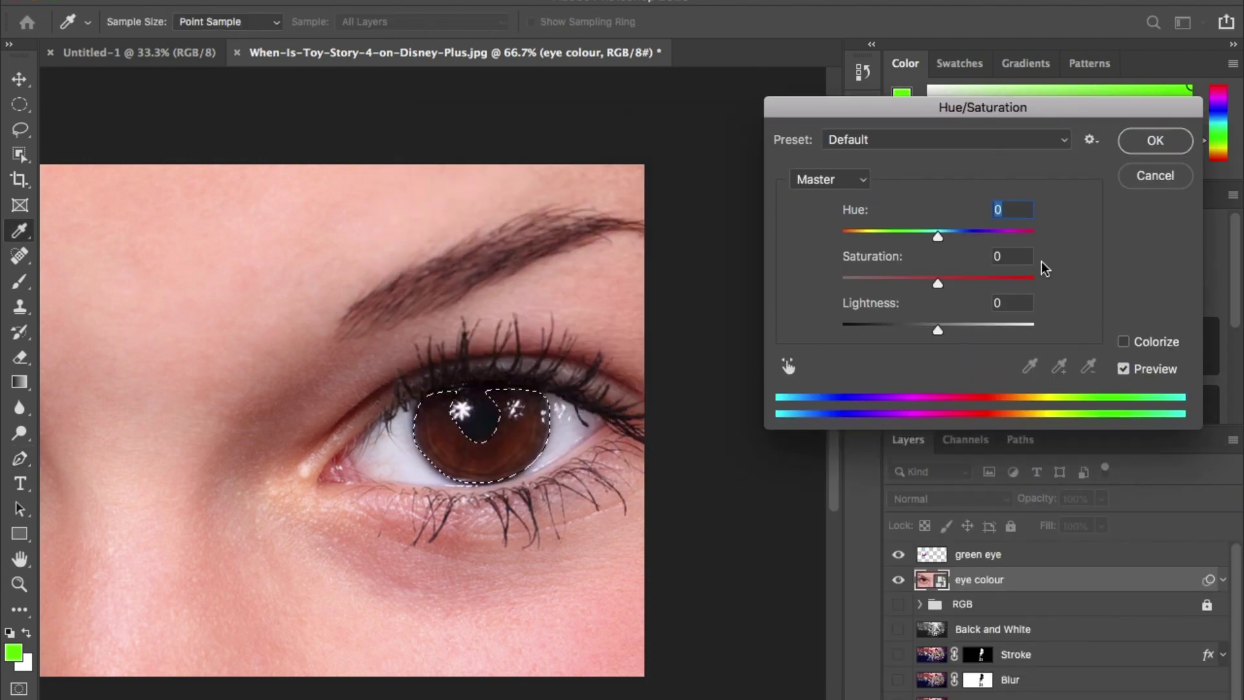
drag(938, 235, 1036, 282)
drag(989, 236, 884, 237)
mouse_move(937, 329)
mouse_down()
mouse_move(955, 337)
mouse_move(923, 336)
mouse_move(938, 332)
mouse_up()
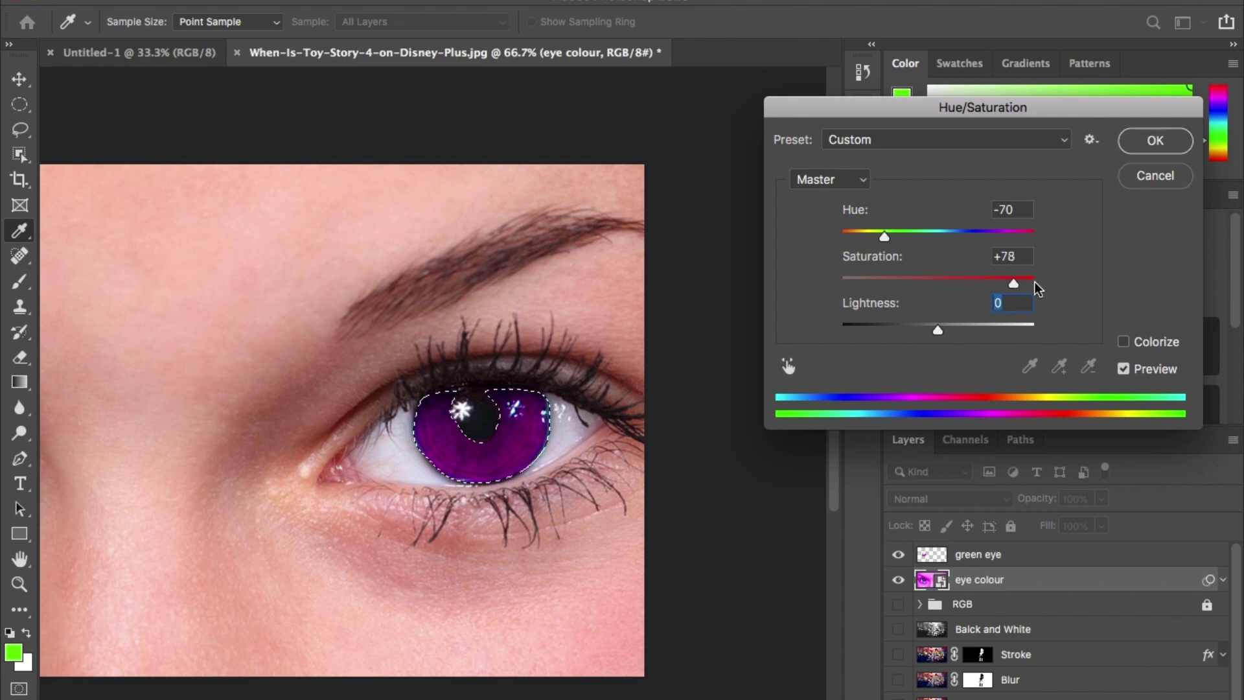
mouse_move(1036, 283)
mouse_down()
mouse_move(916, 280)
mouse_move(1012, 285)
mouse_up()
key(Return)
key(p)
click(19, 103)
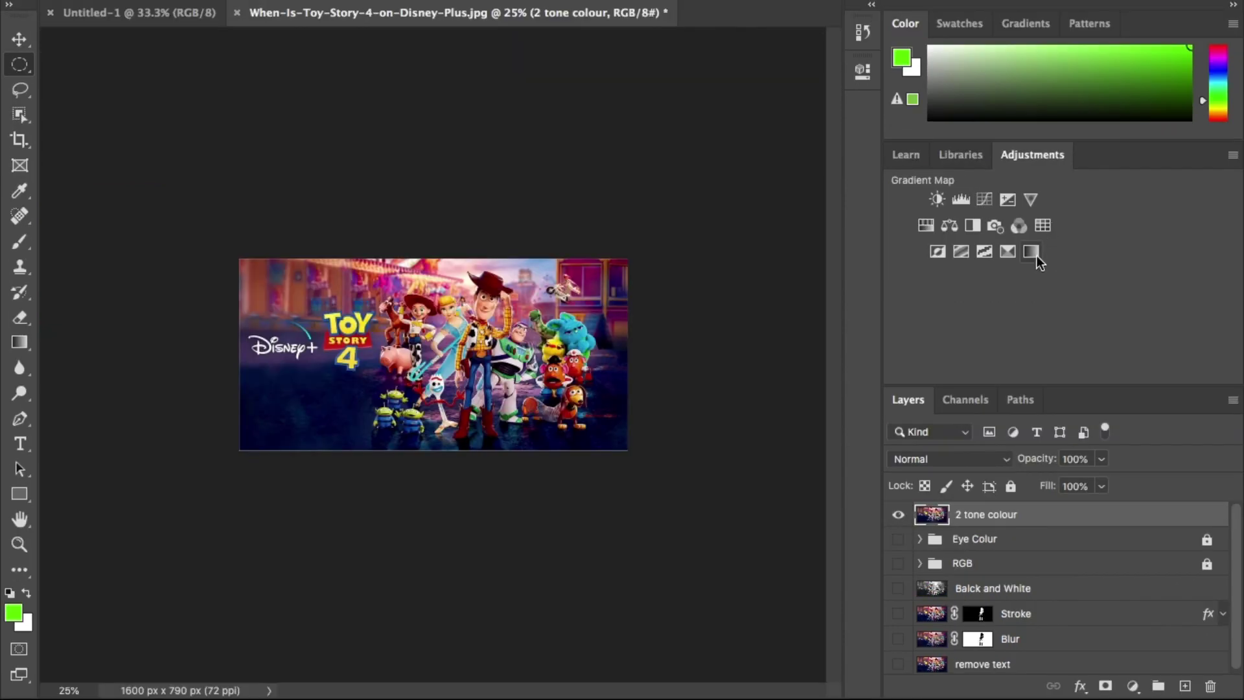
Step: Add a Gradient Map running from deep purple 421356 to mint green 16ef8b
click(1037, 255)
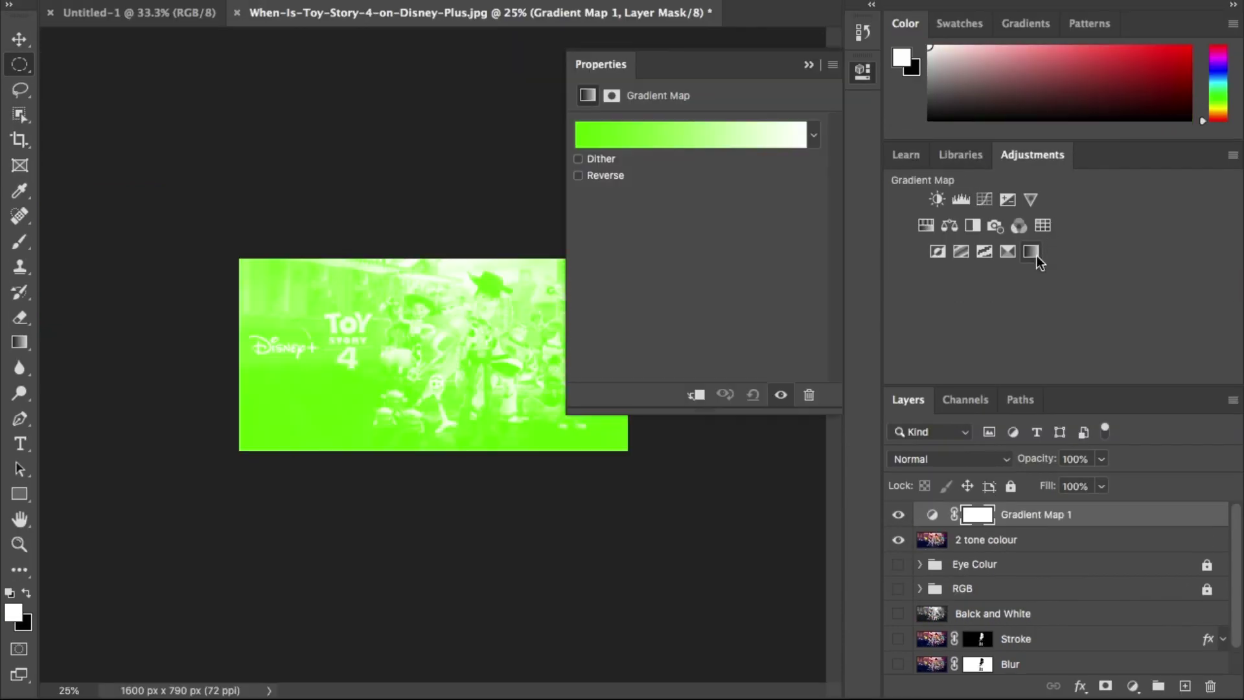
click(589, 137)
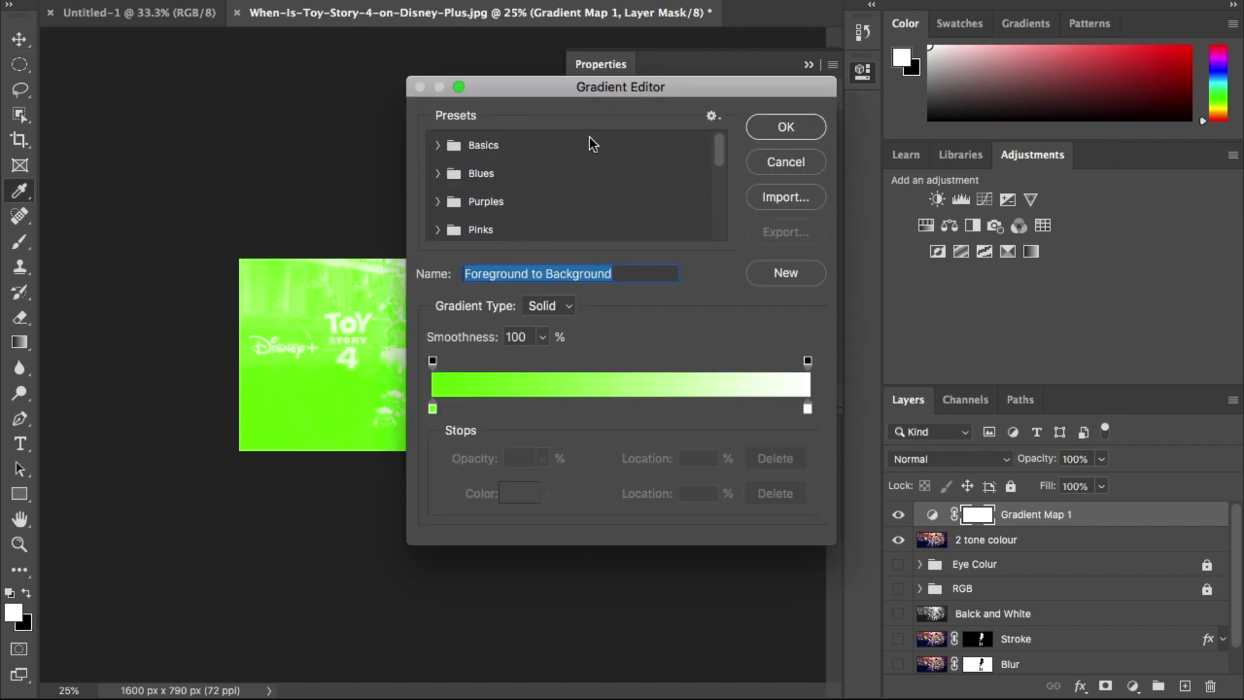
double_click(433, 409)
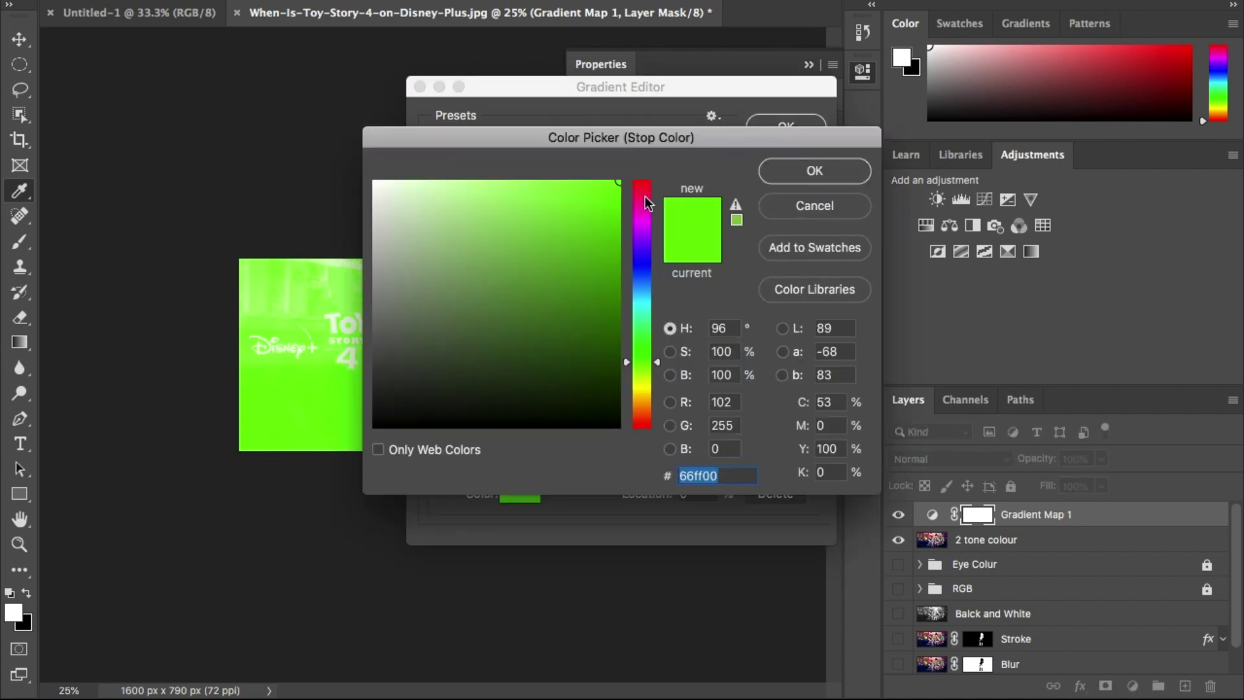
drag(643, 253, 567, 345)
key(Return)
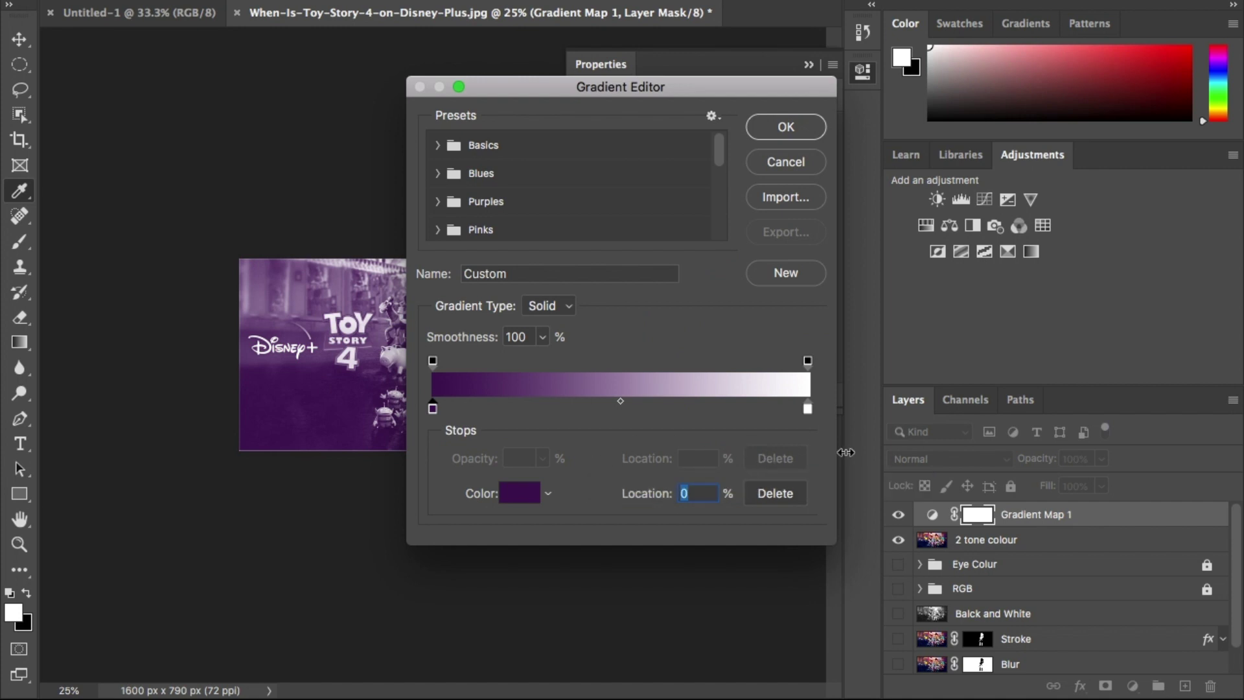
double_click(808, 407)
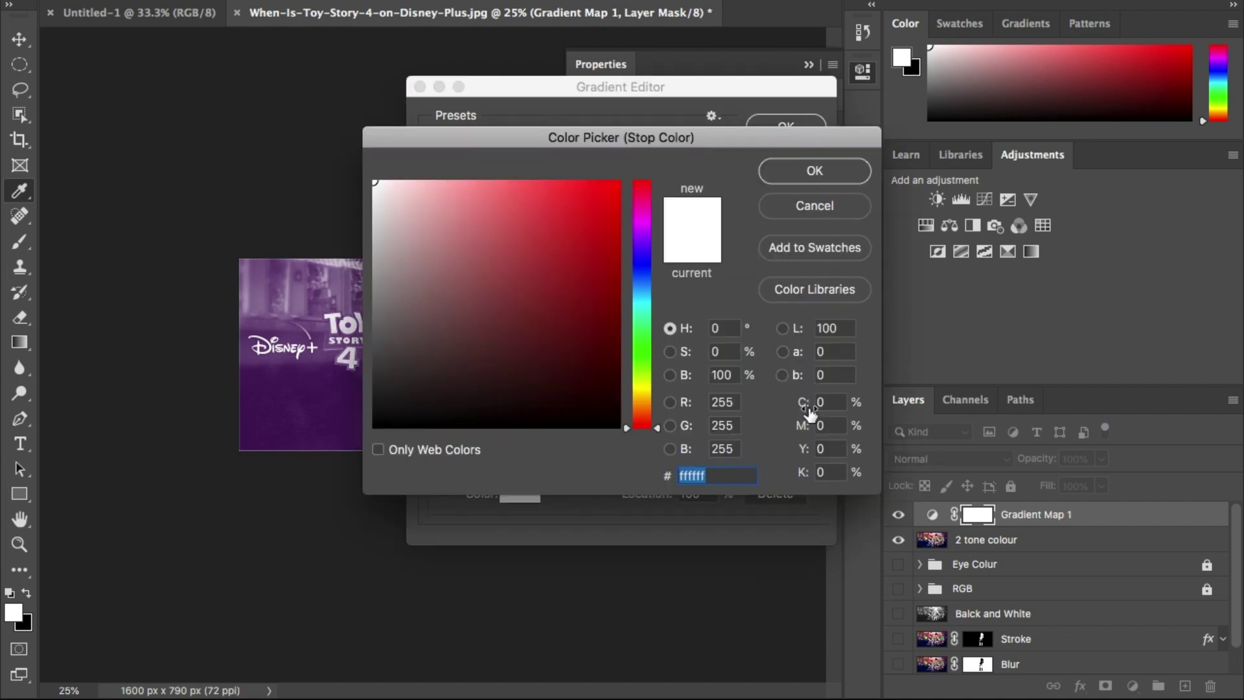
drag(644, 338, 644, 323)
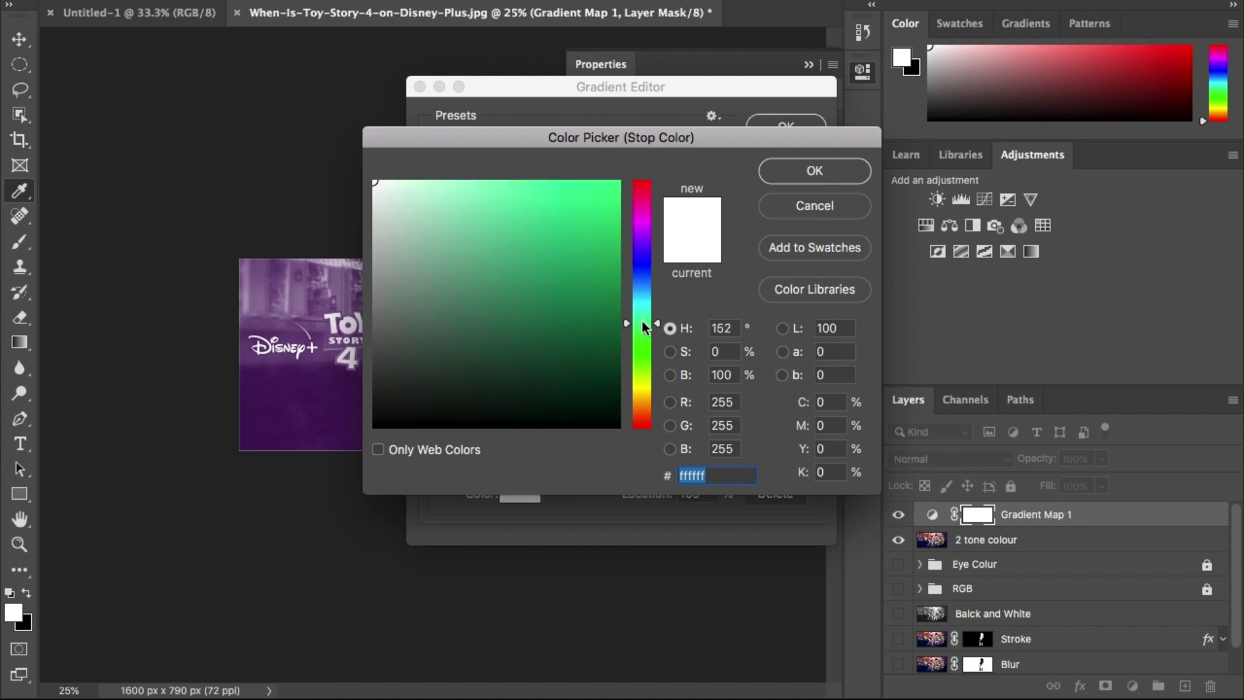
drag(591, 200, 600, 195)
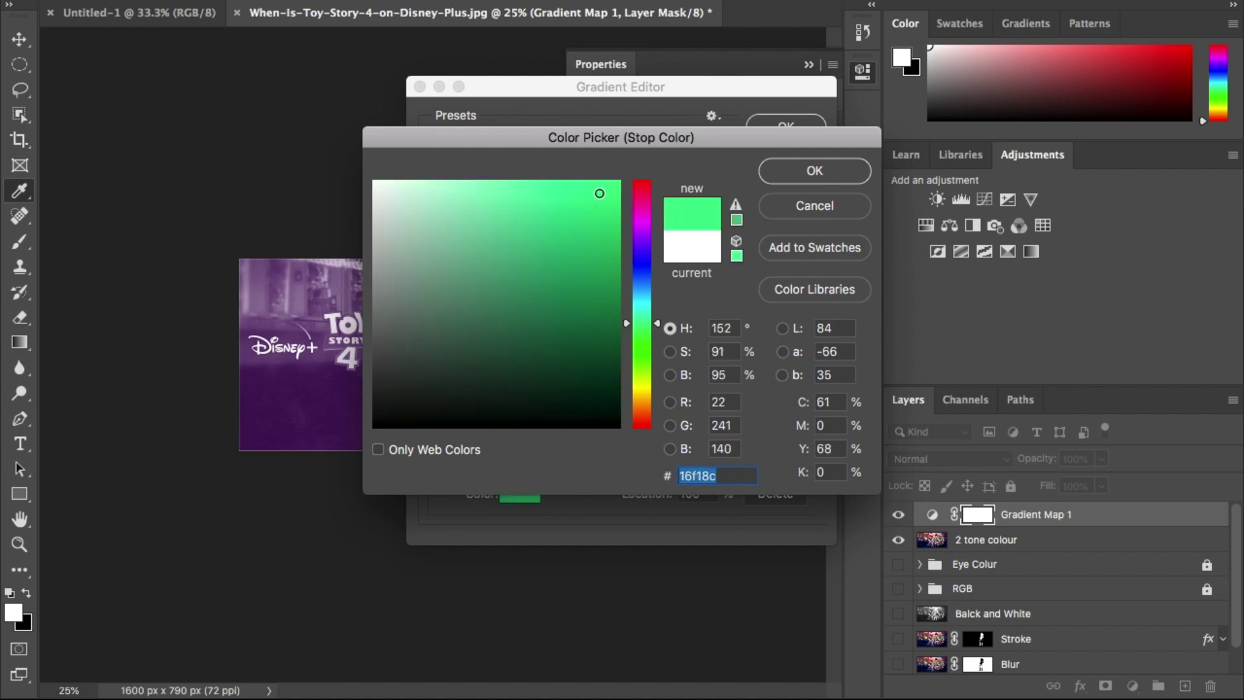
click(836, 171)
click(786, 127)
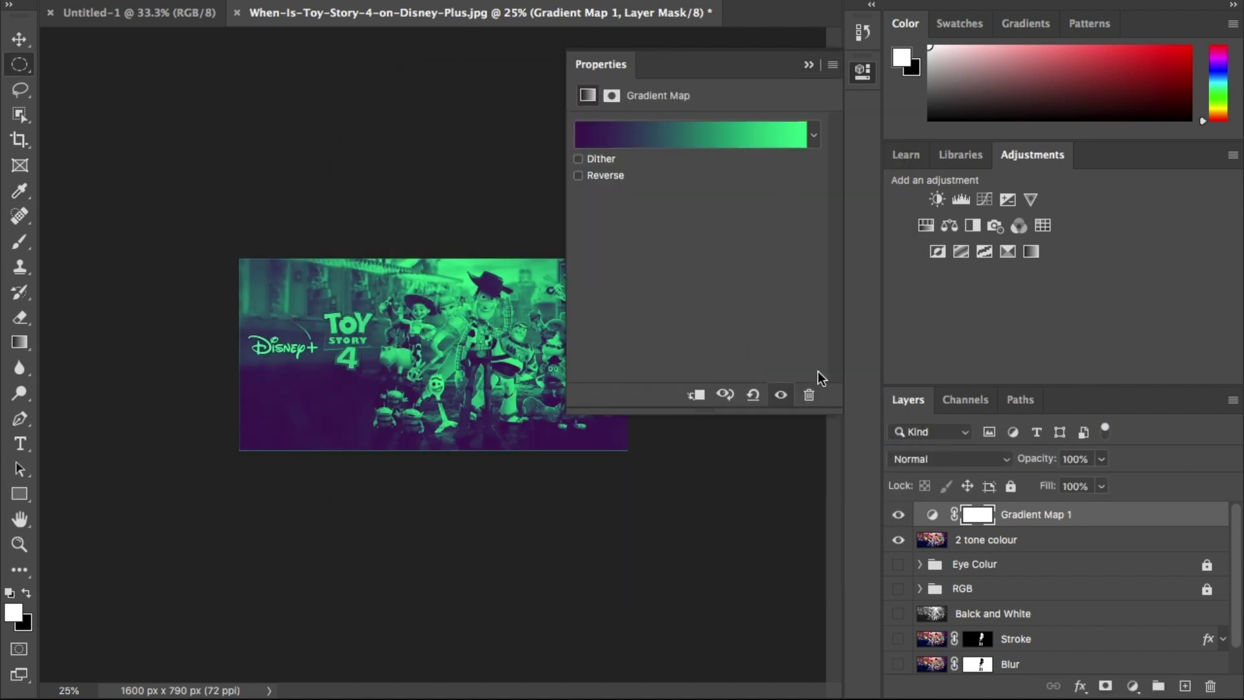
click(812, 64)
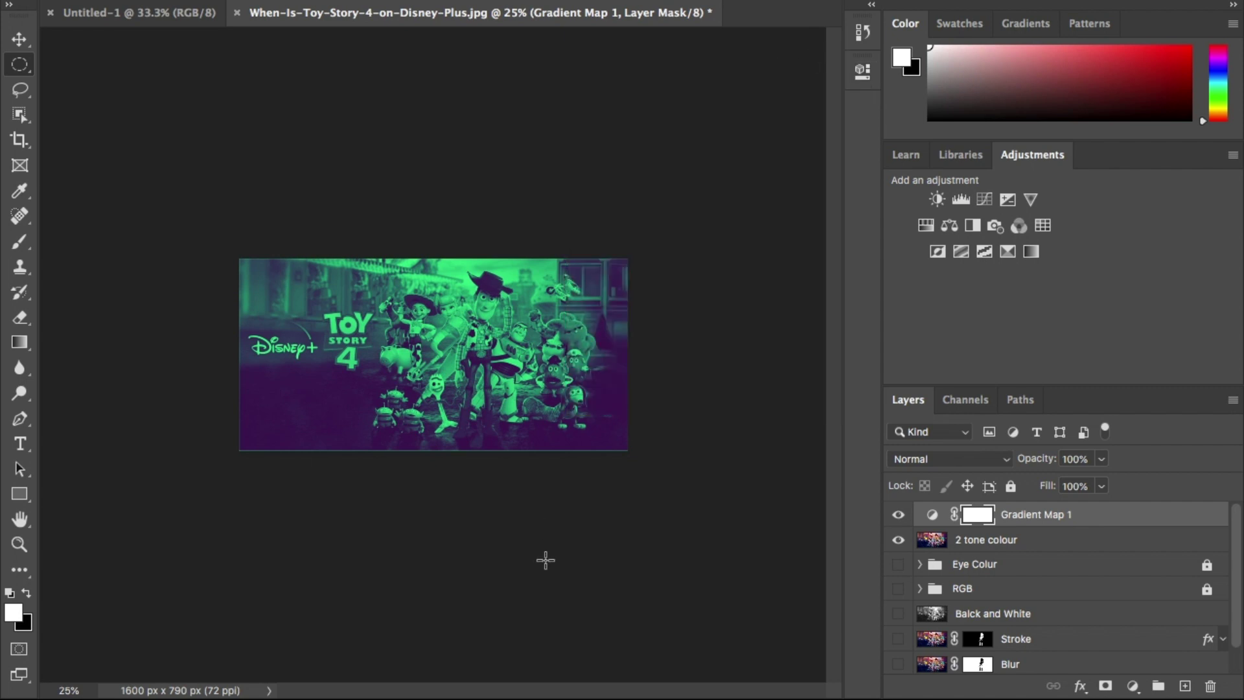
key(ctrl+plus)
key(ctrl+plus)
key(ctrl+plus)
Step: Fill Layer 1 with a purple-to-cyan gradient
key(ctrl+minus)
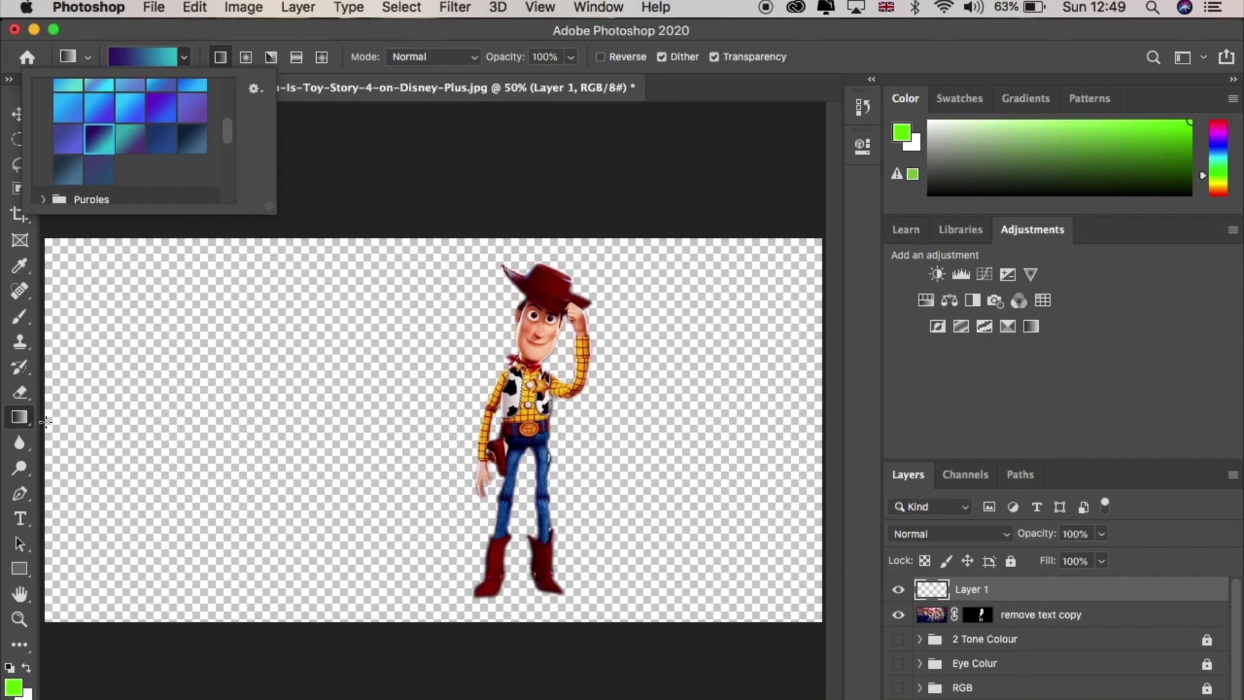
drag(45, 353, 837, 243)
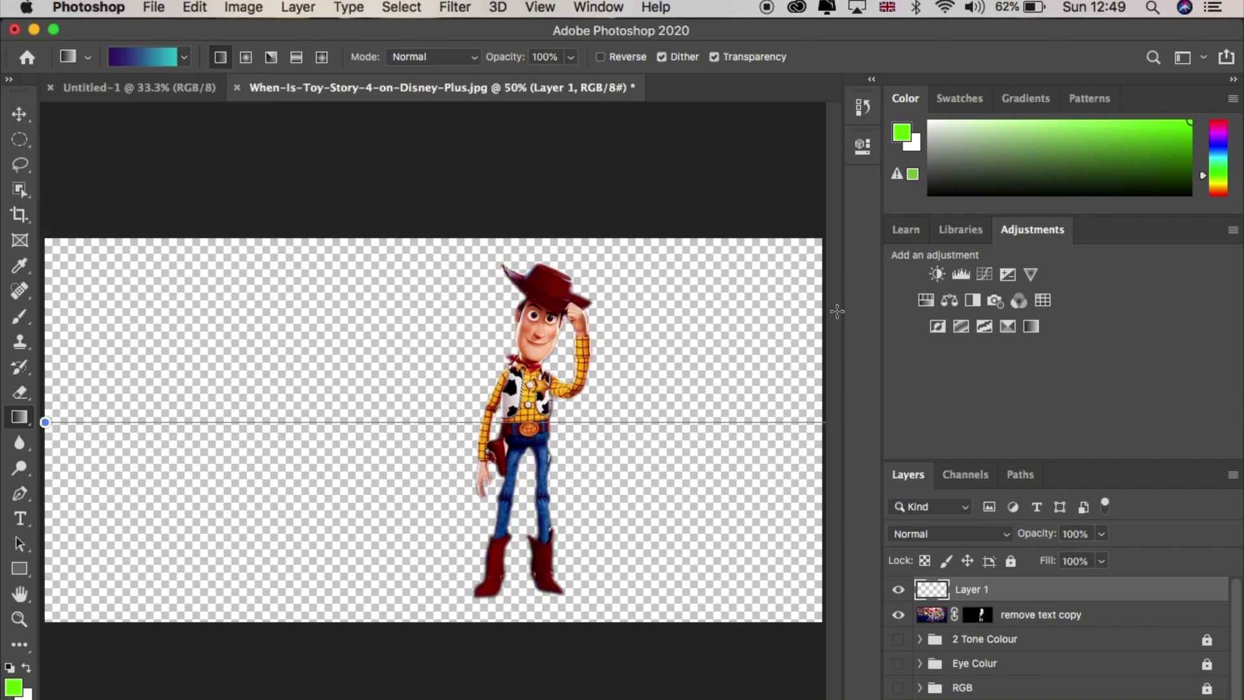
drag(837, 312, 837, 310)
Step: Apply the Extrude filter to Layer 1 with Size 50
click(455, 7)
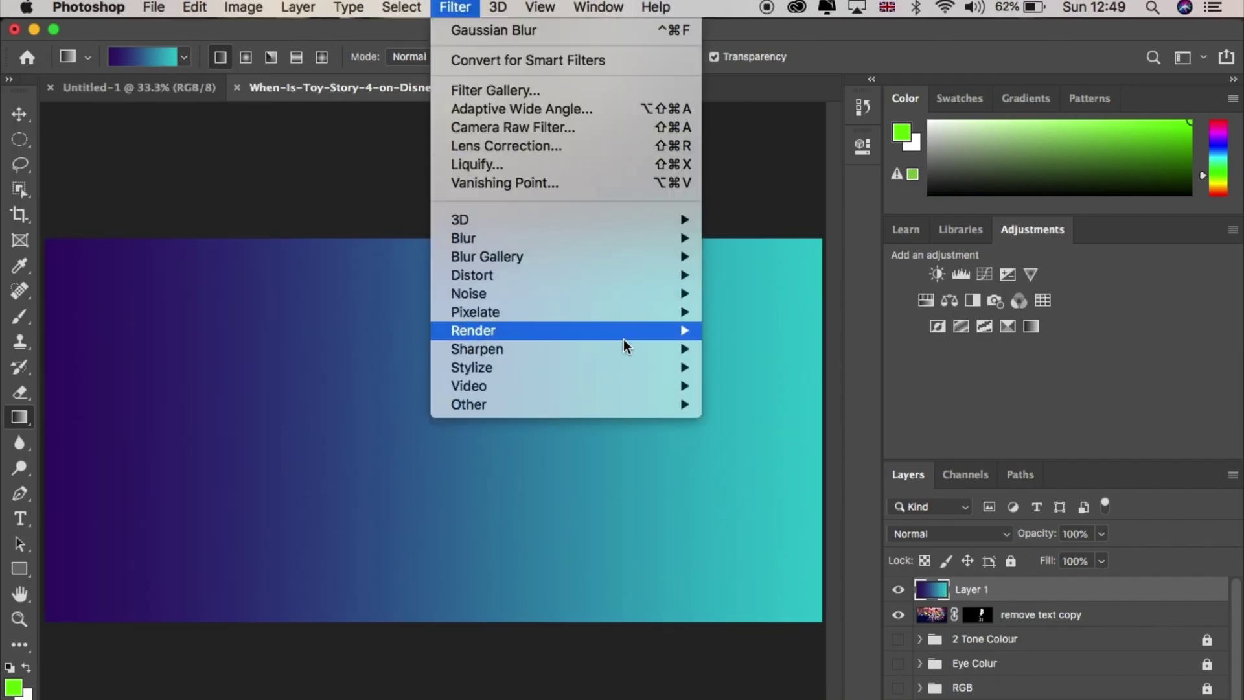
mouse_move(630, 366)
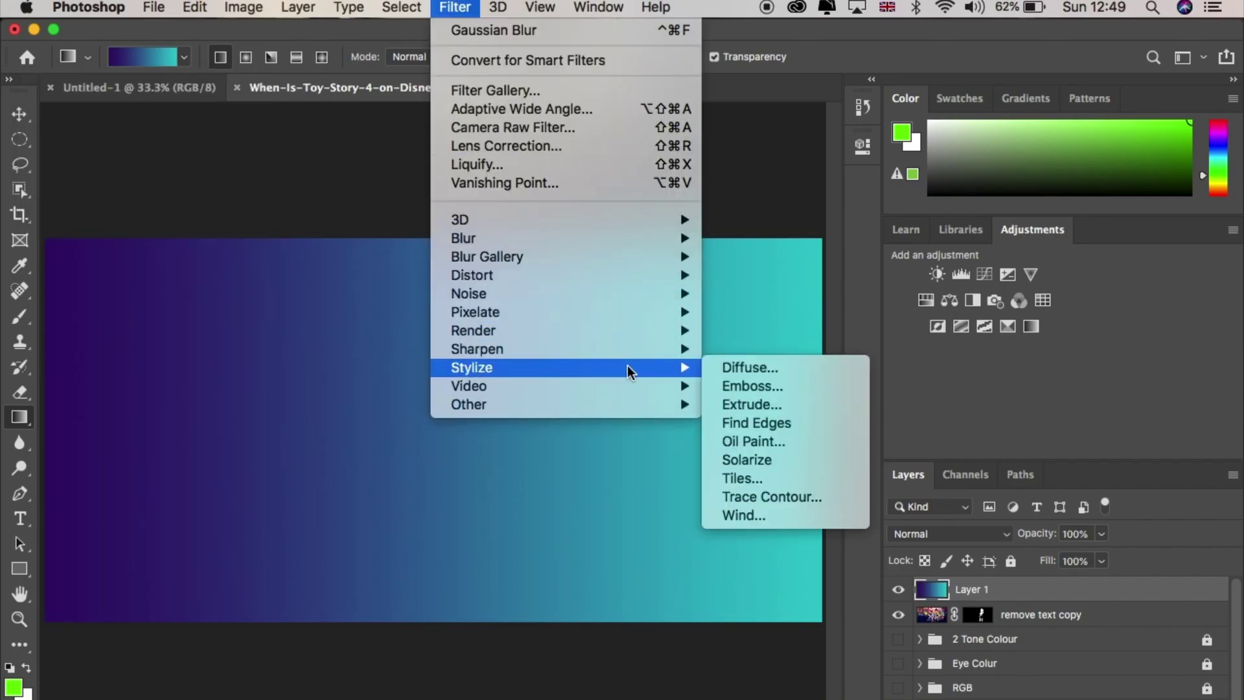
click(847, 405)
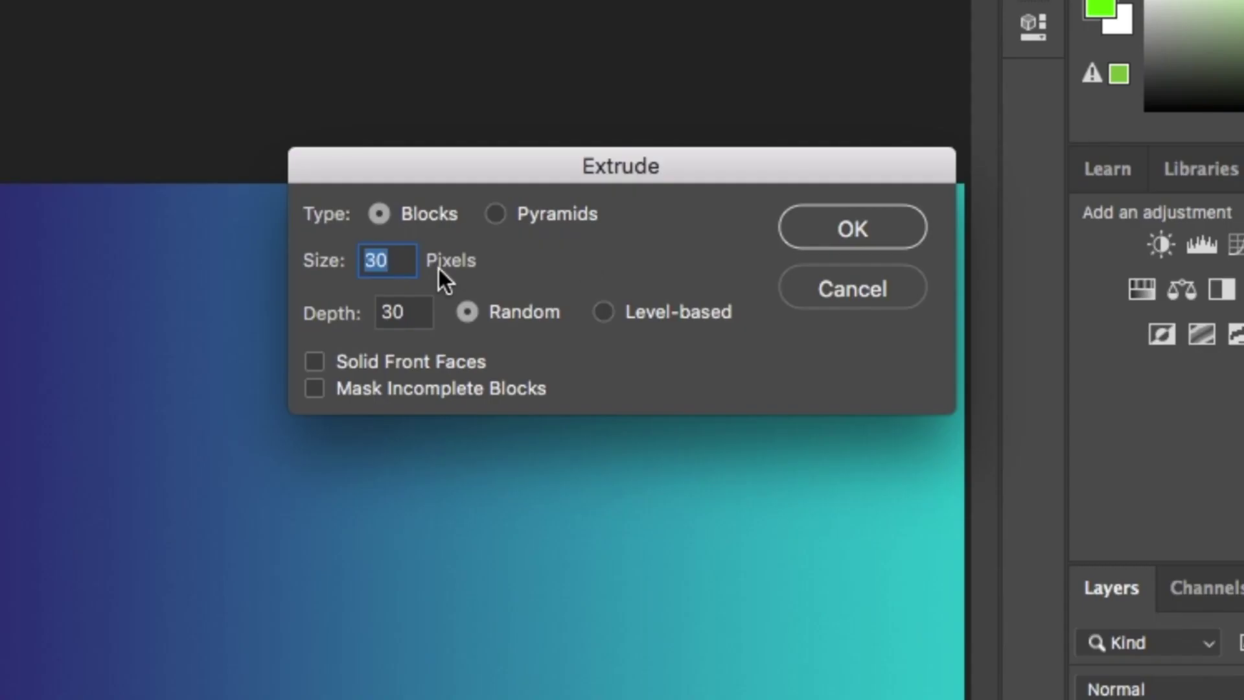
text(50)
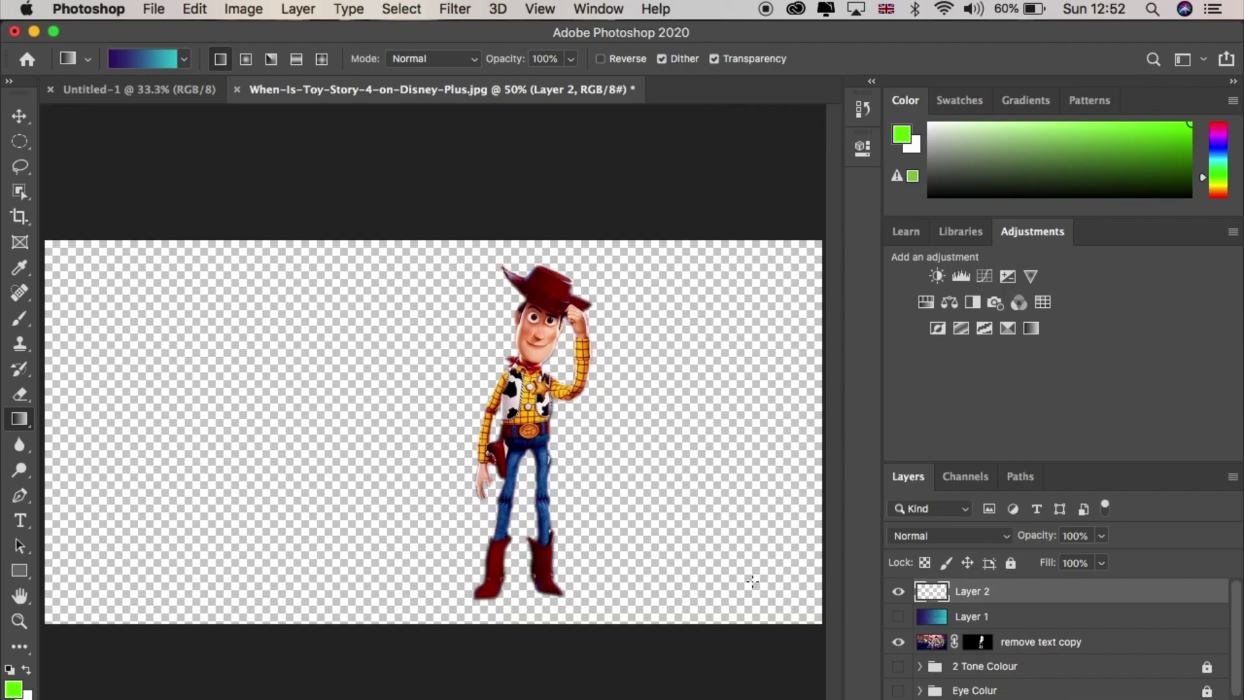
Step: Set the foreground colour to black and the background colour to deep blue 0d37b2
click(13, 688)
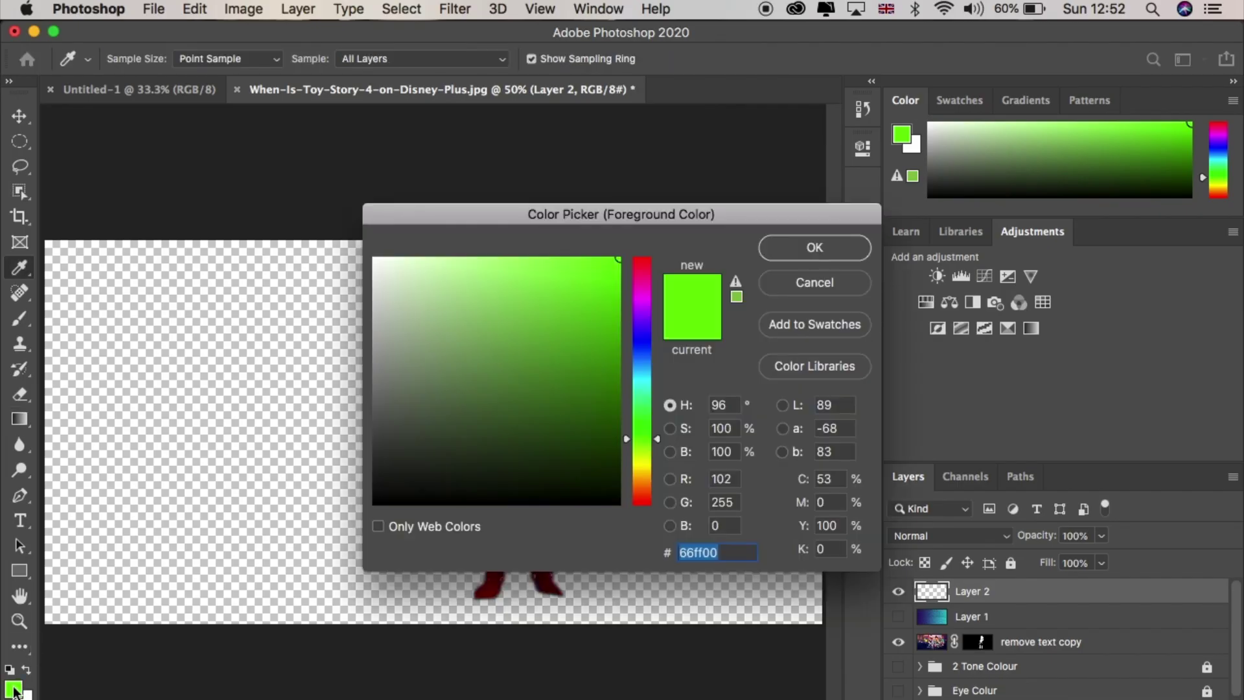
click(364, 506)
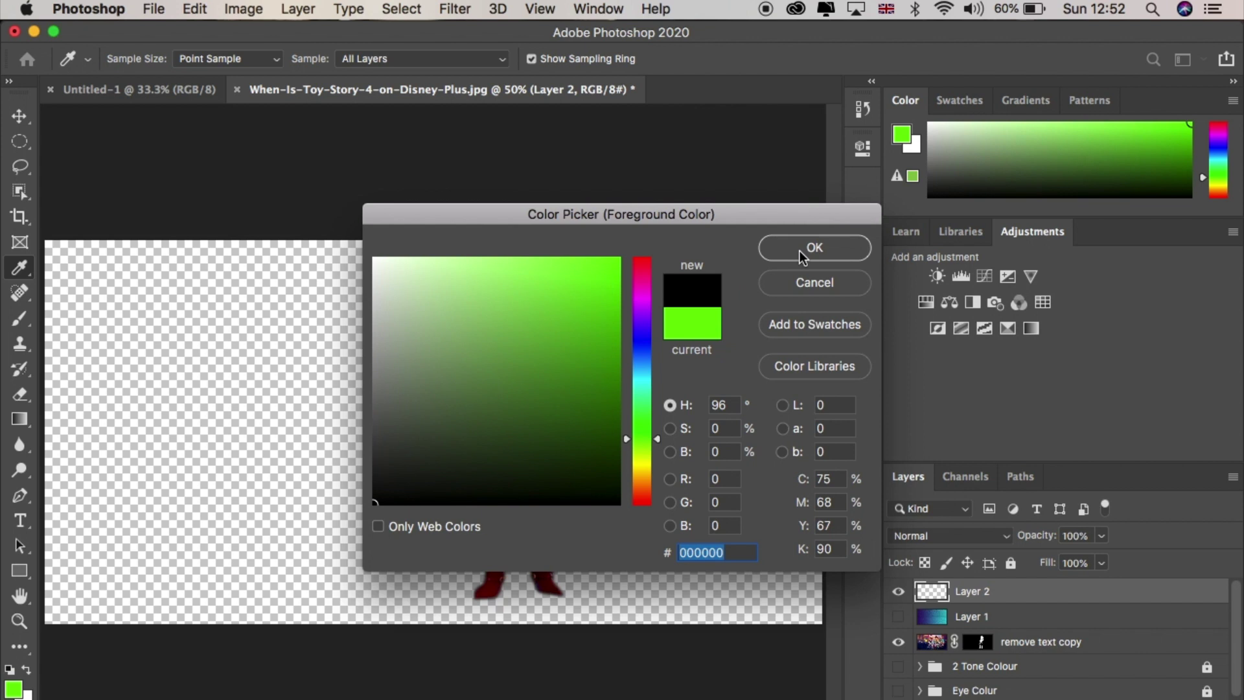
click(814, 247)
click(25, 694)
click(642, 350)
click(599, 290)
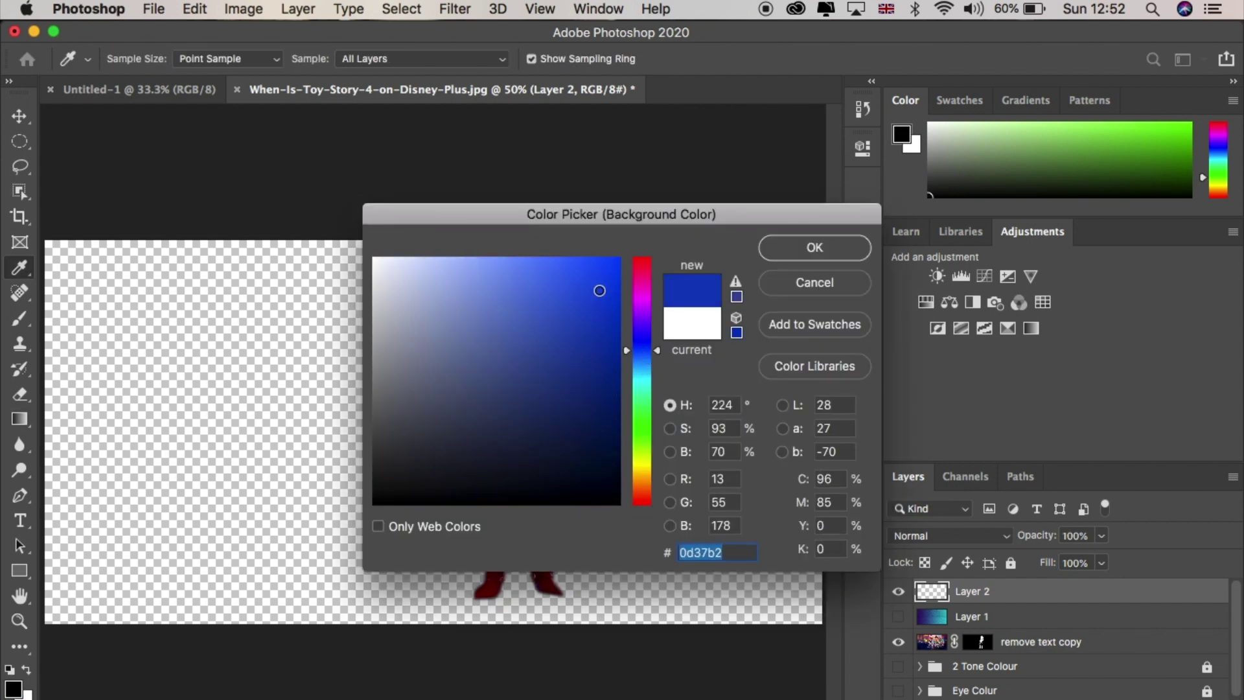
click(805, 247)
key(g)
Step: Render clouds on Layer 2 and soften them with a Gaussian Blur of 10
click(455, 8)
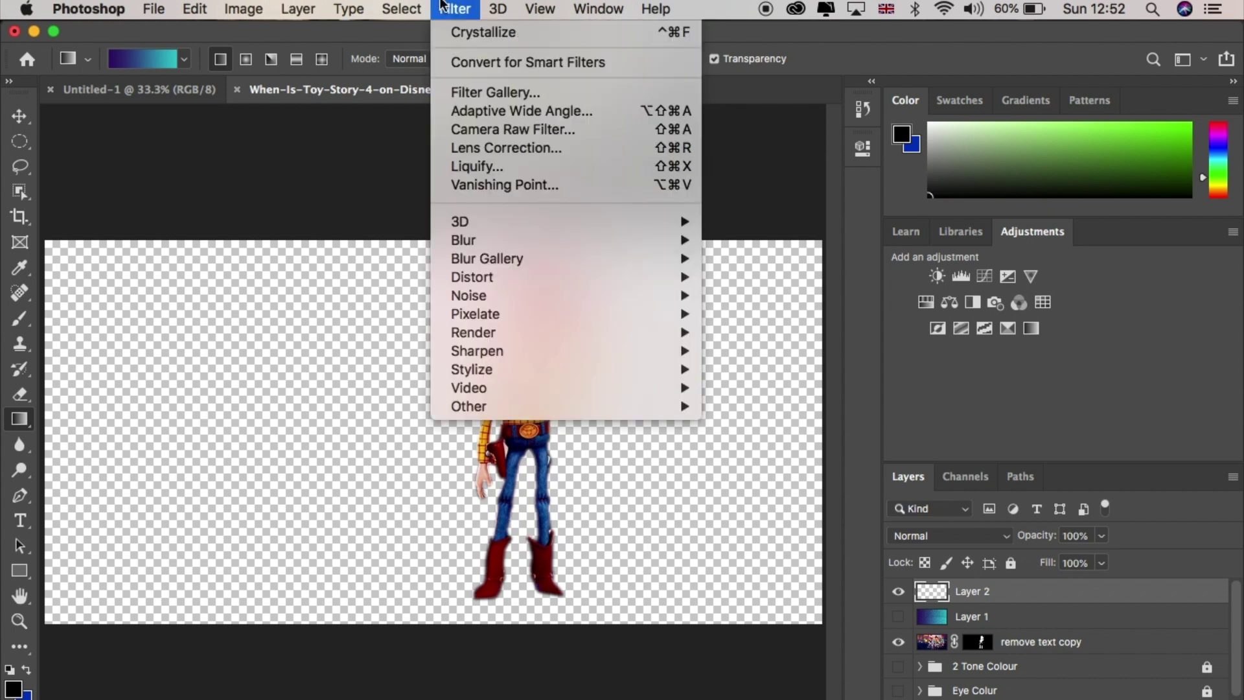
mouse_move(518, 330)
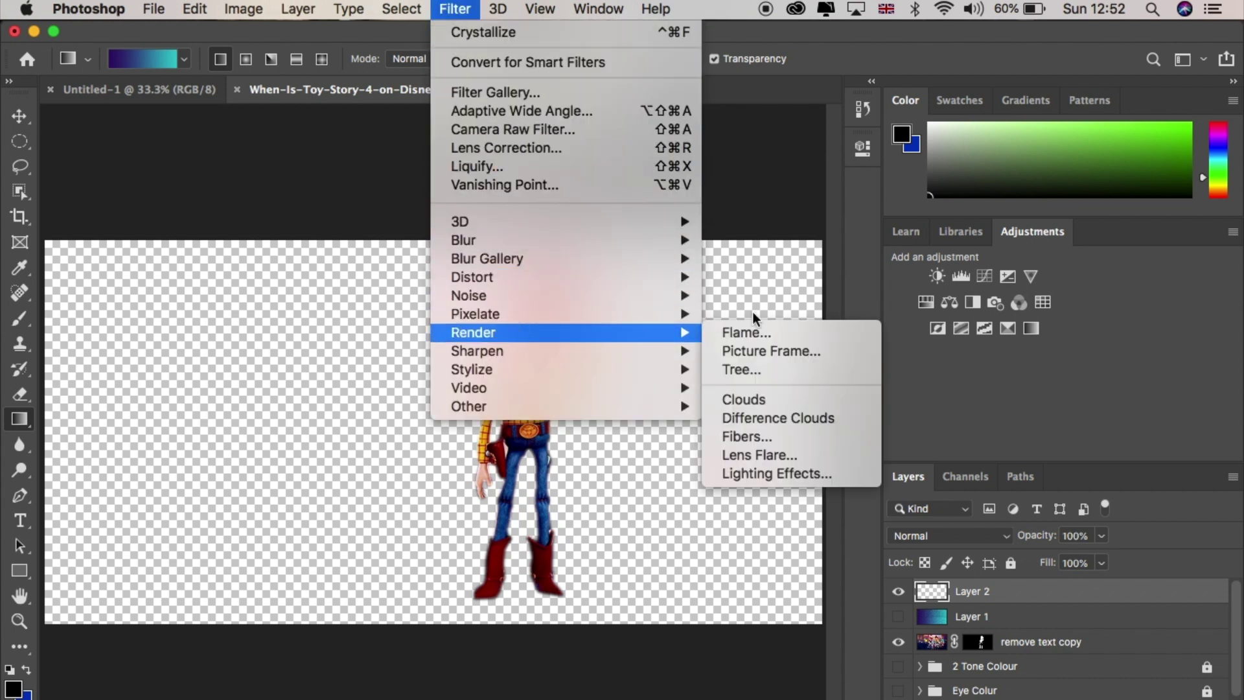
click(811, 405)
click(455, 9)
mouse_move(588, 242)
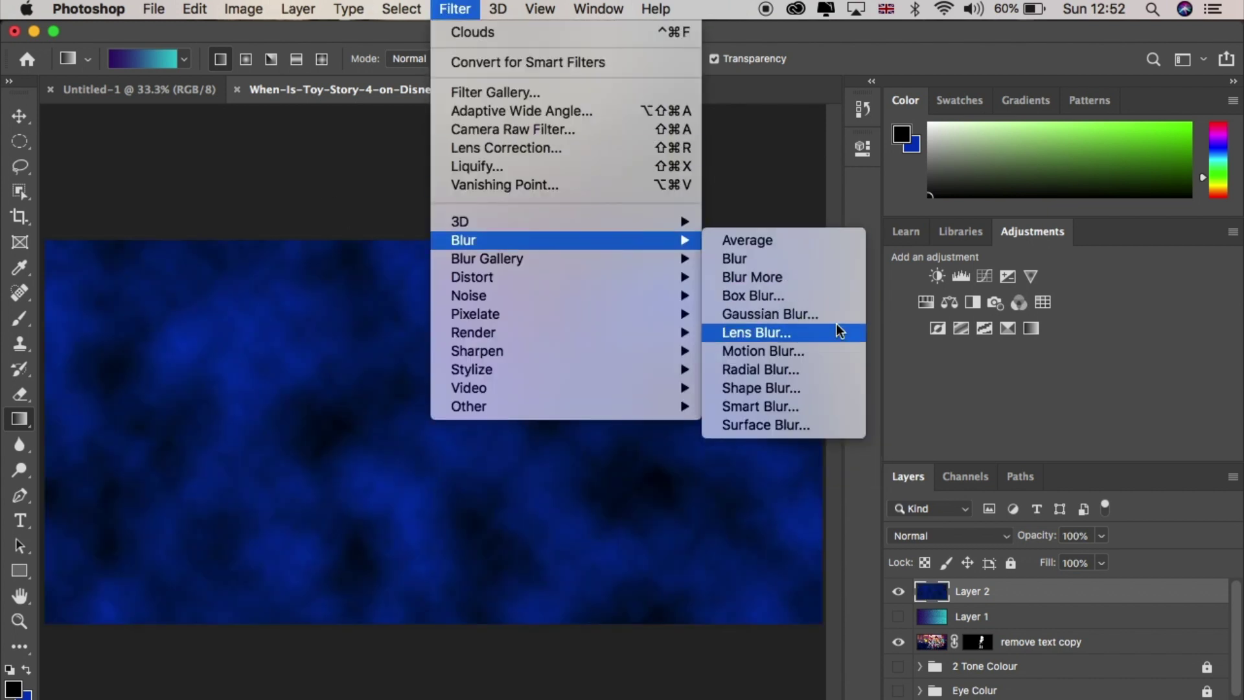
click(799, 313)
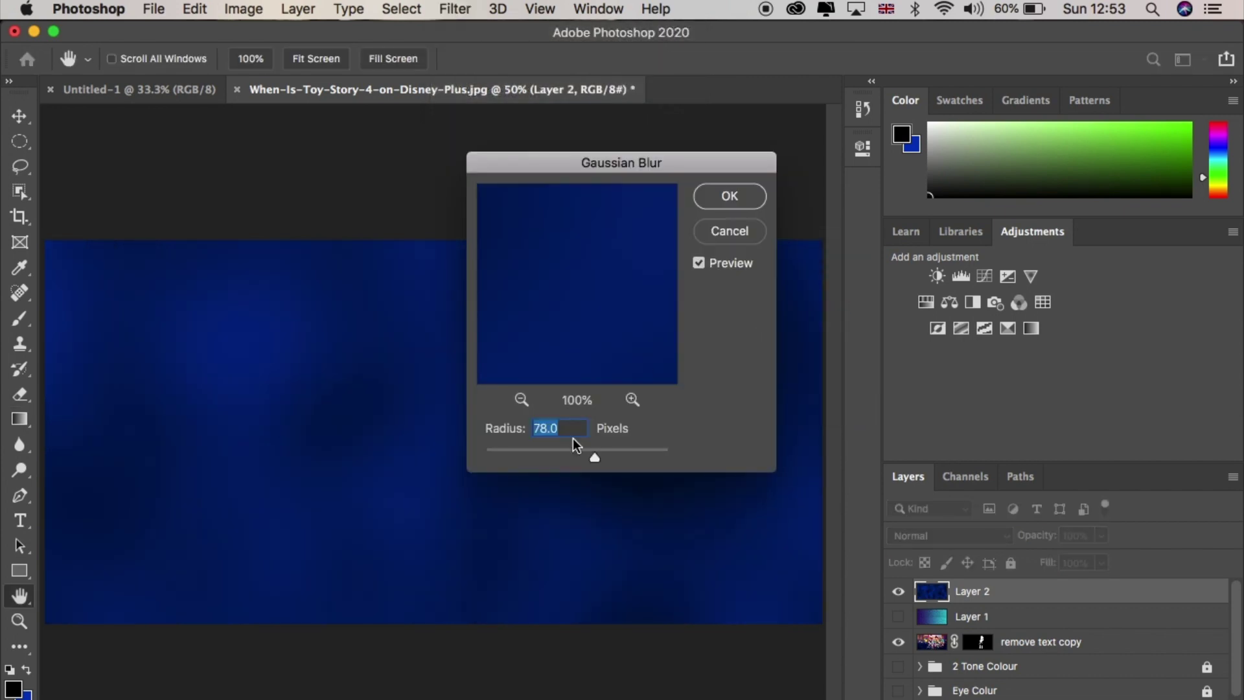
text(10)
key(Return)
Step: Crystallize the clouds with a Cell Size of 300
click(455, 8)
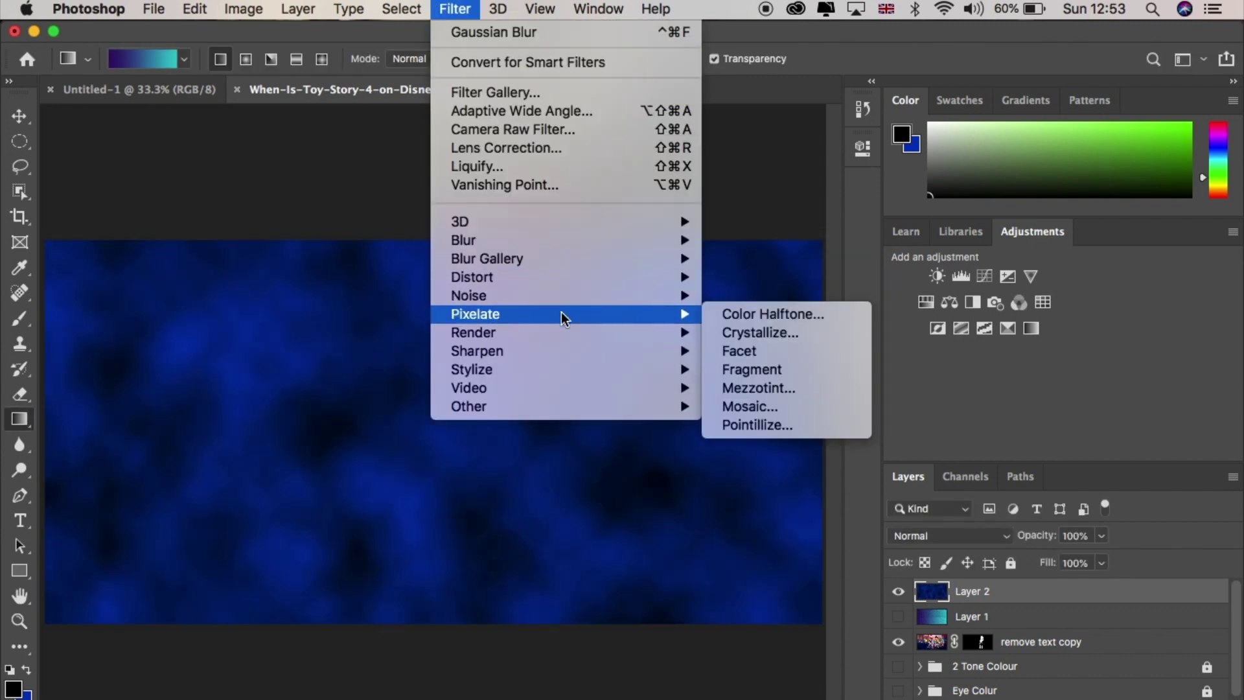
mouse_move(569, 315)
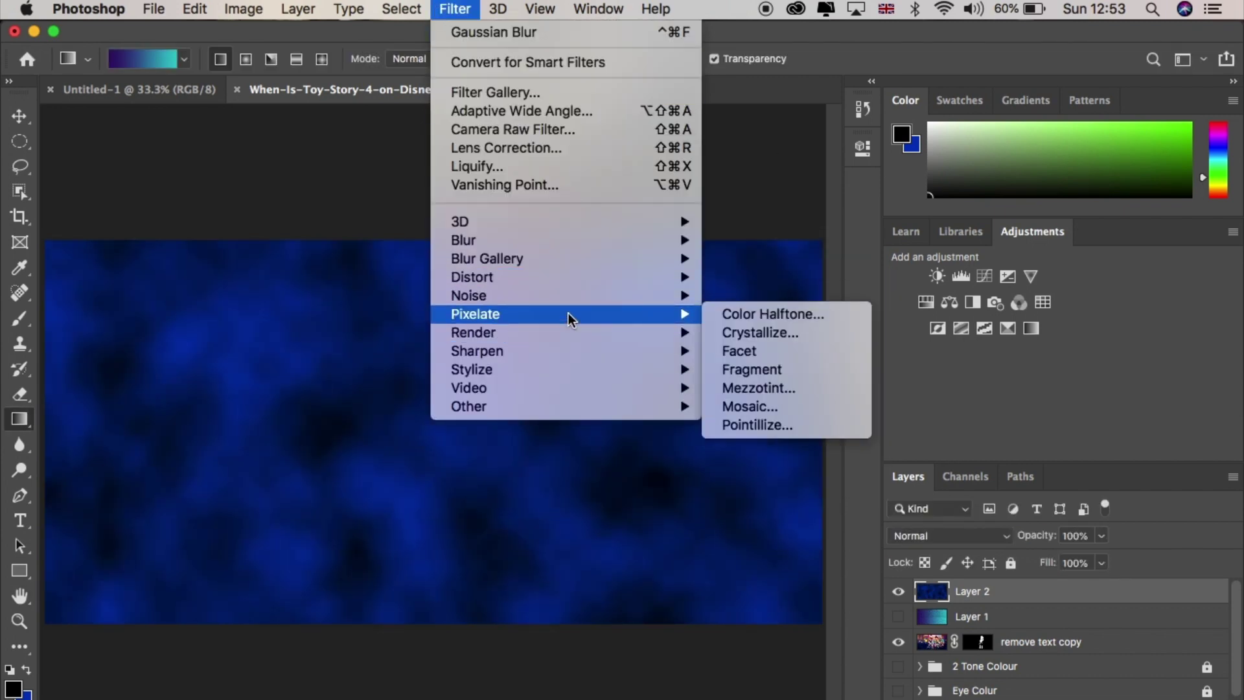
click(831, 334)
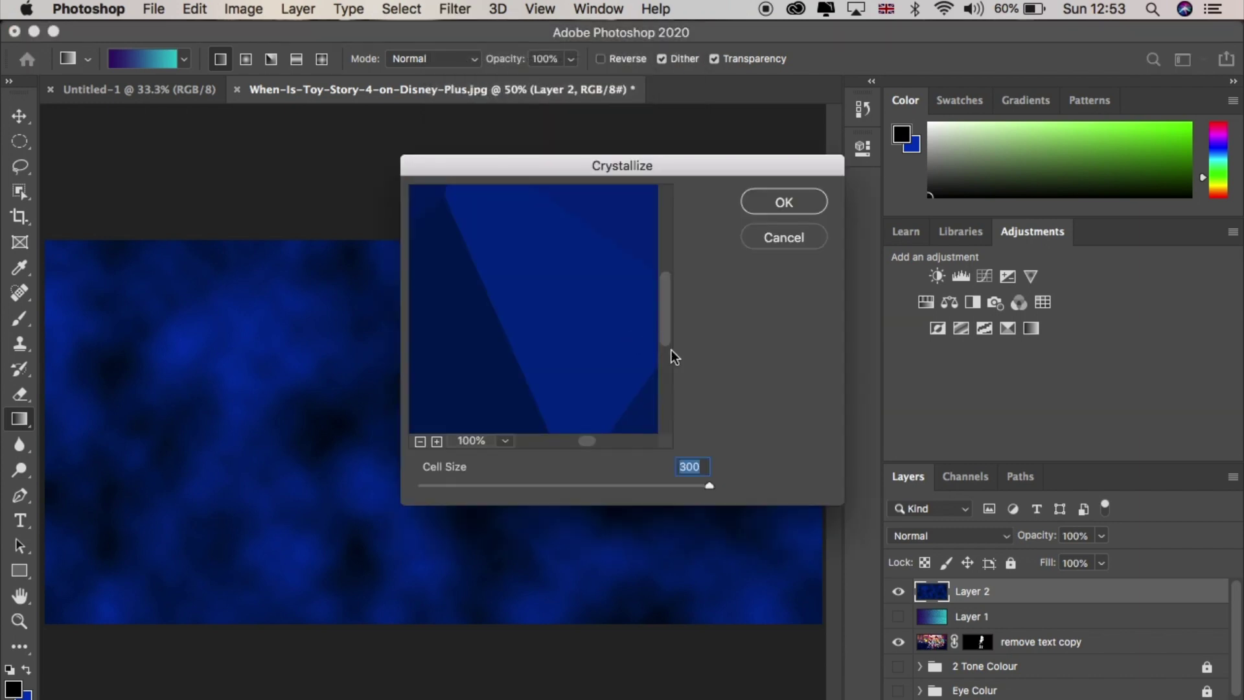
click(758, 202)
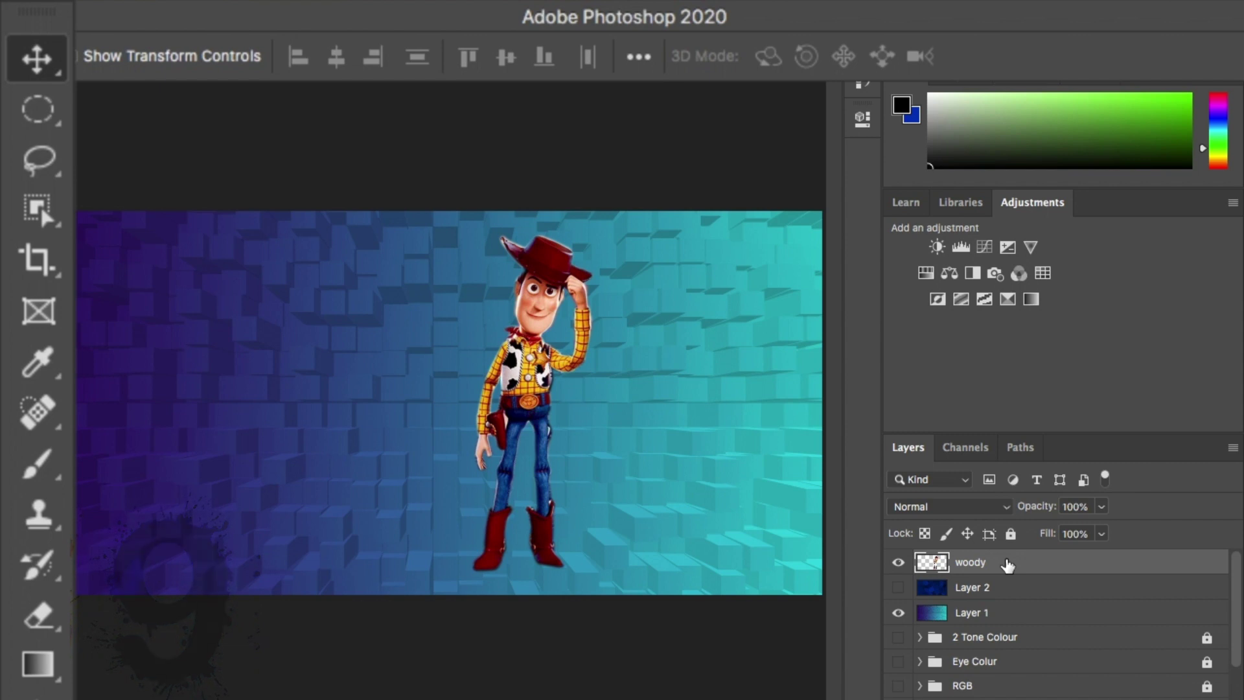
Step: Select the whole canvas and align the woody layer to the horizontal centre
key(ctrl+a)
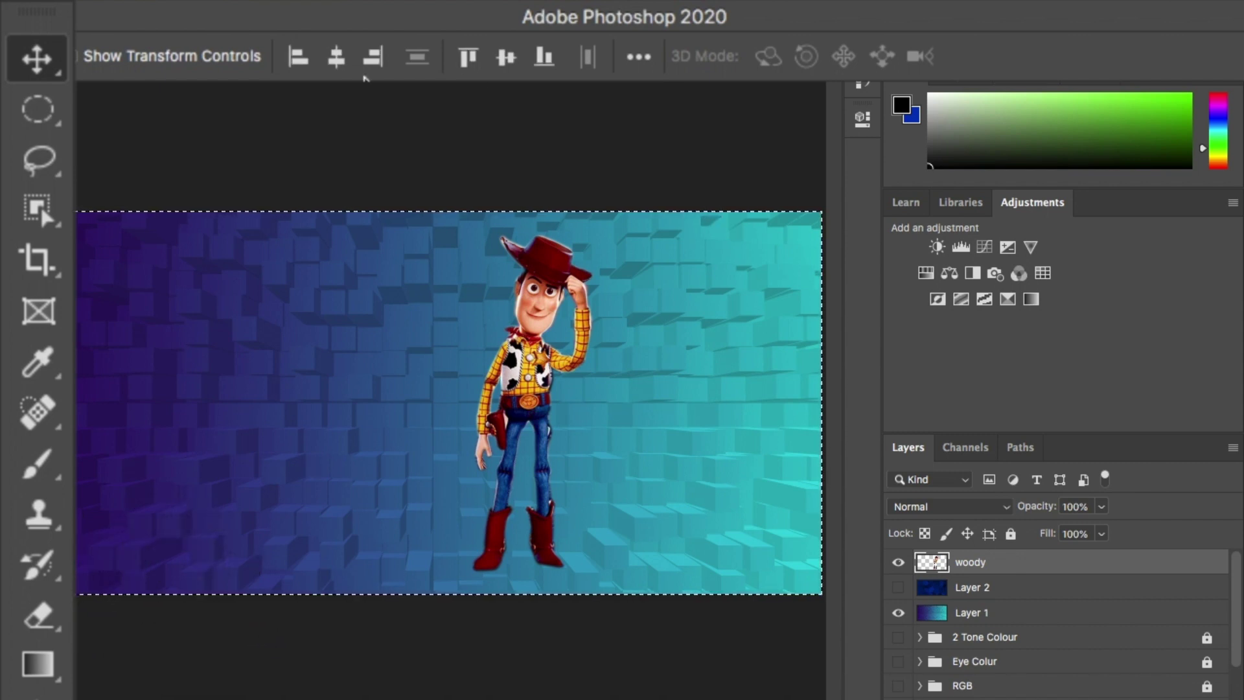
click(335, 58)
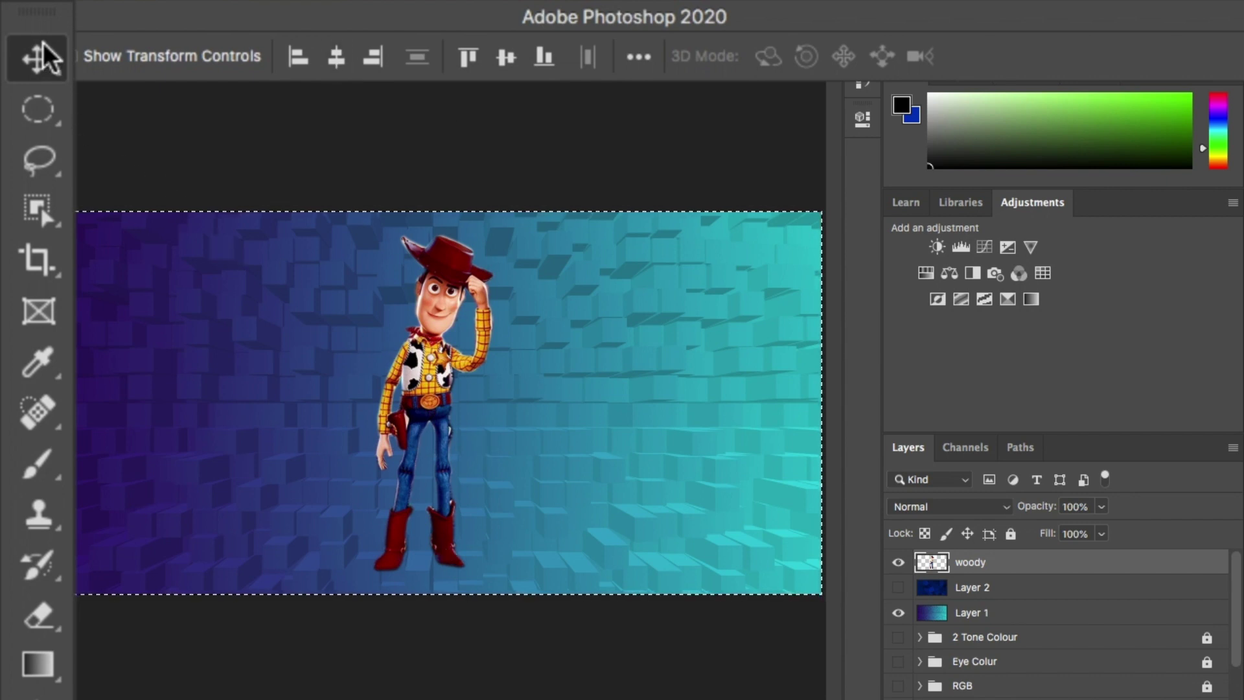
click(37, 108)
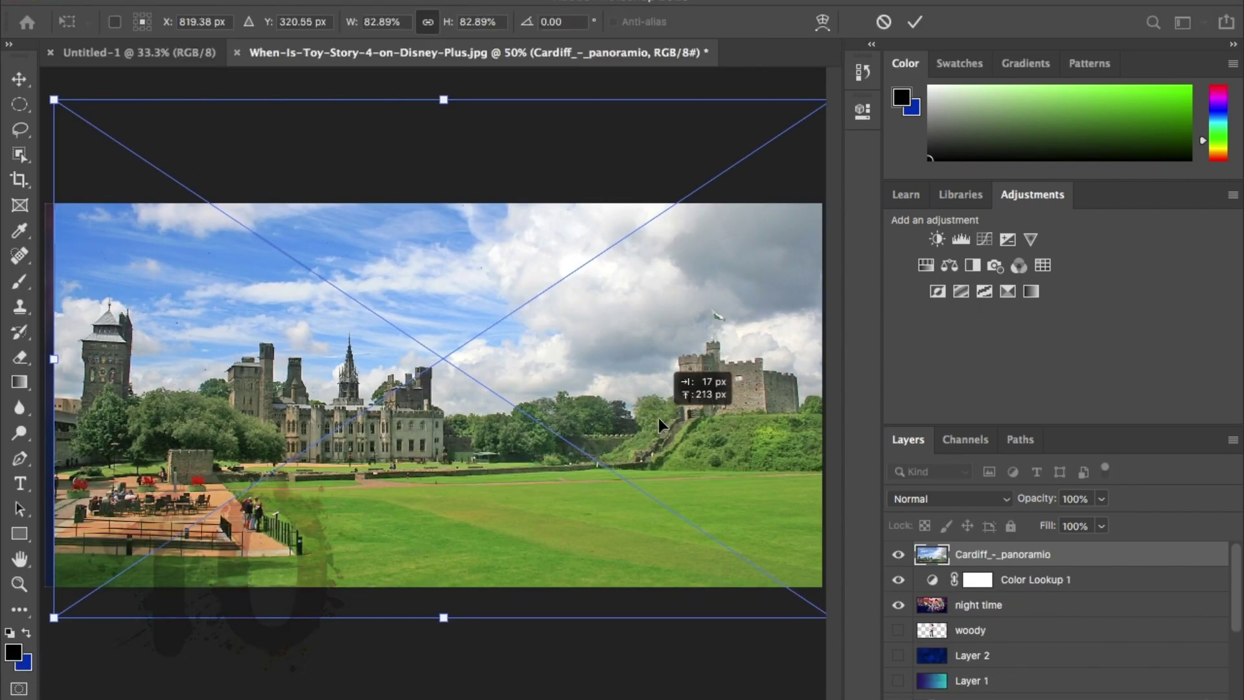
Step: Position the castle photo, then add a Color Lookup layer and list its 3D LUT looks
drag(659, 417, 657, 423)
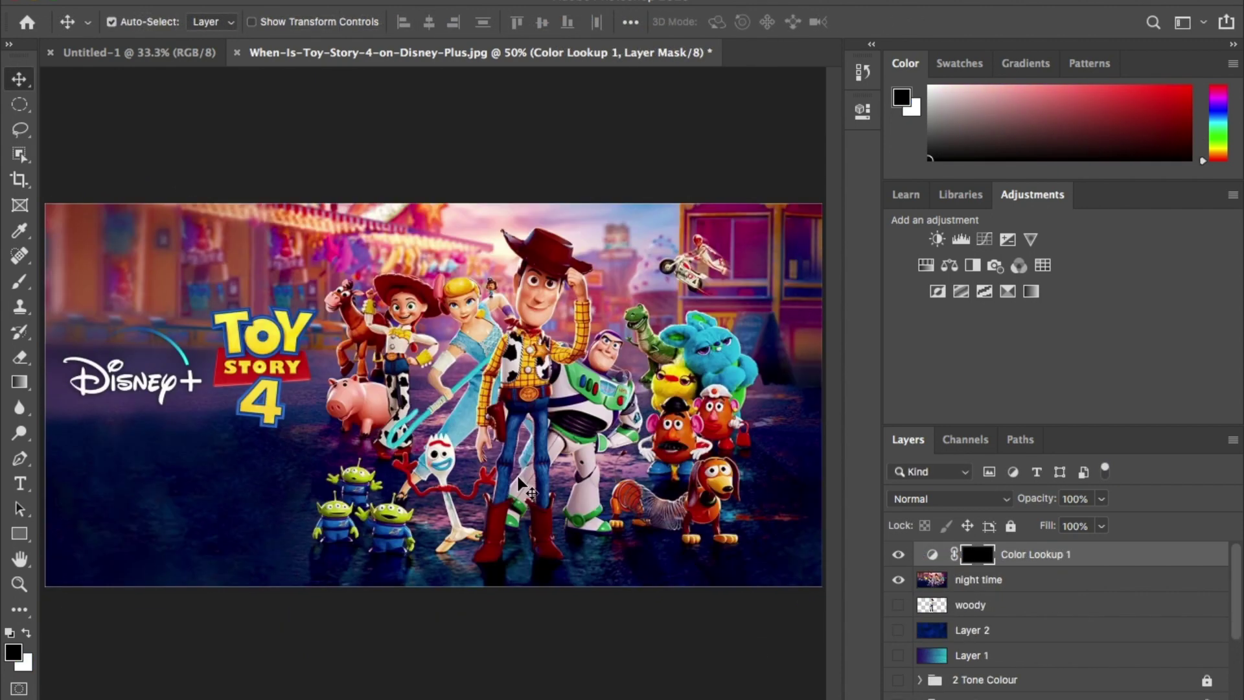
key(ctrl+i)
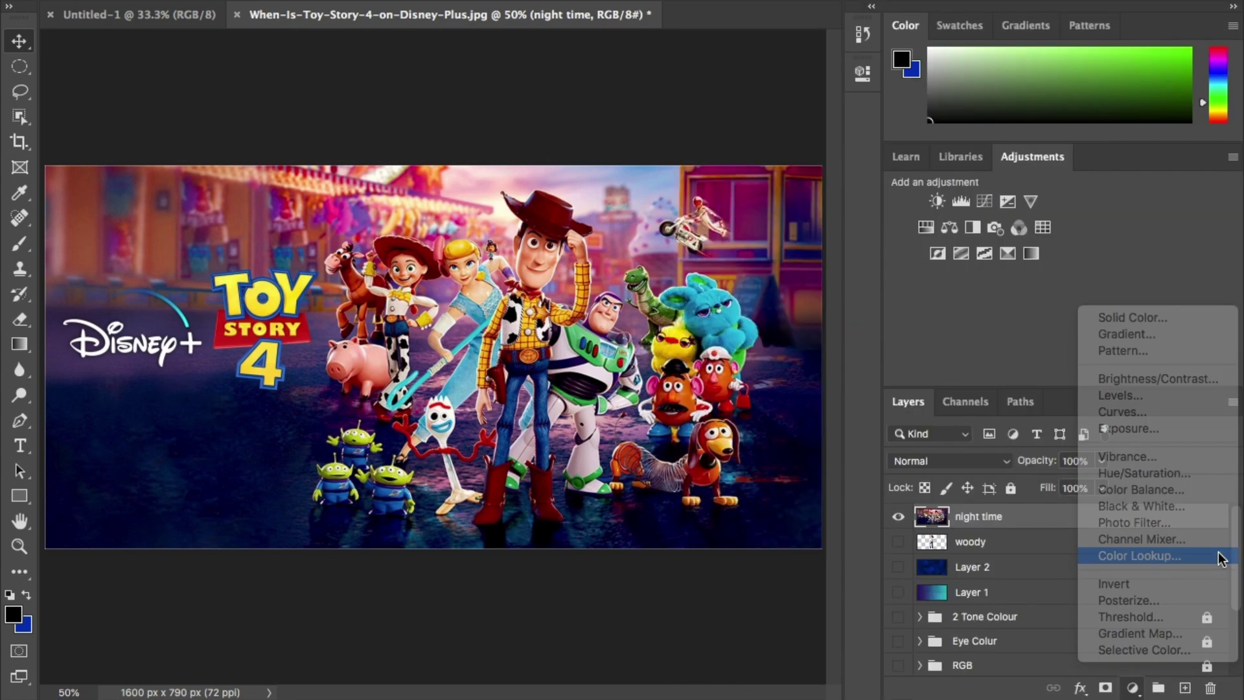
click(1204, 461)
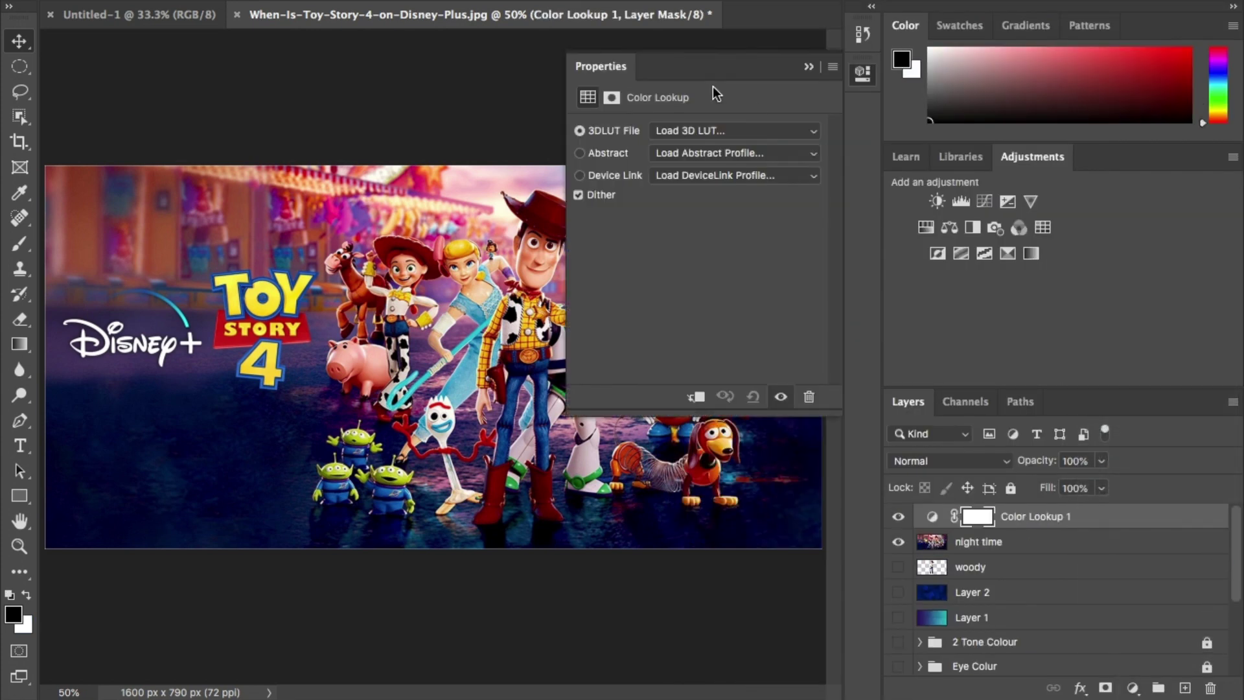
click(713, 130)
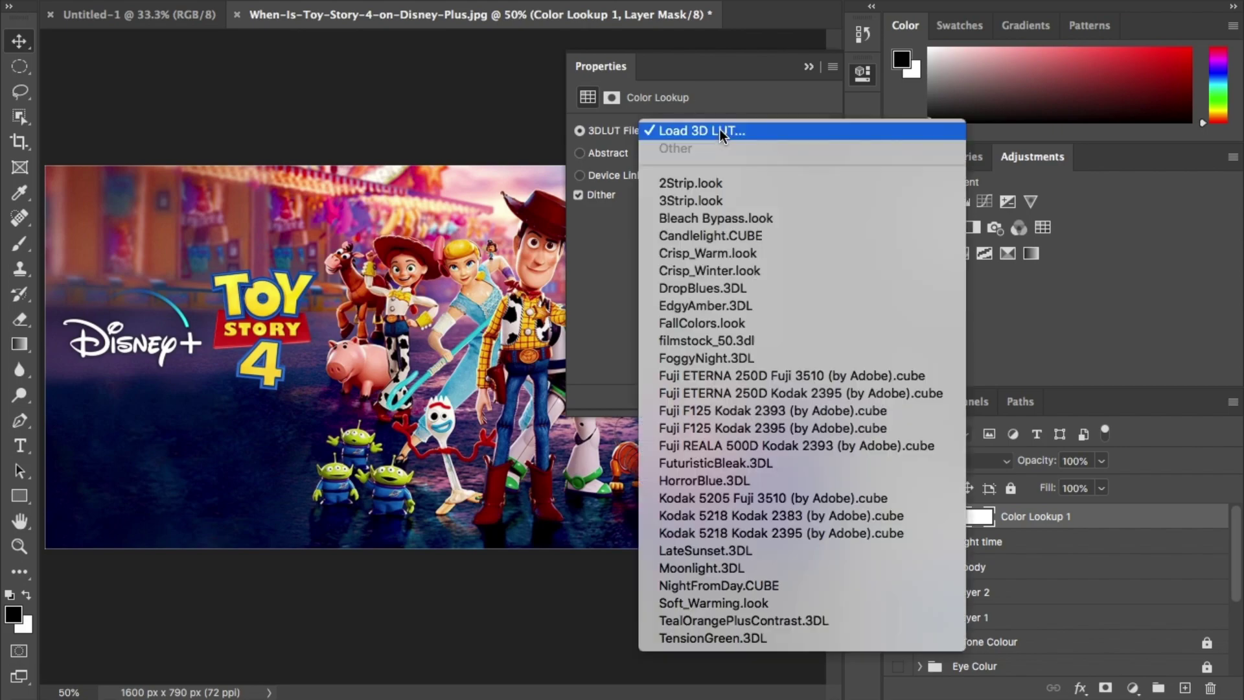